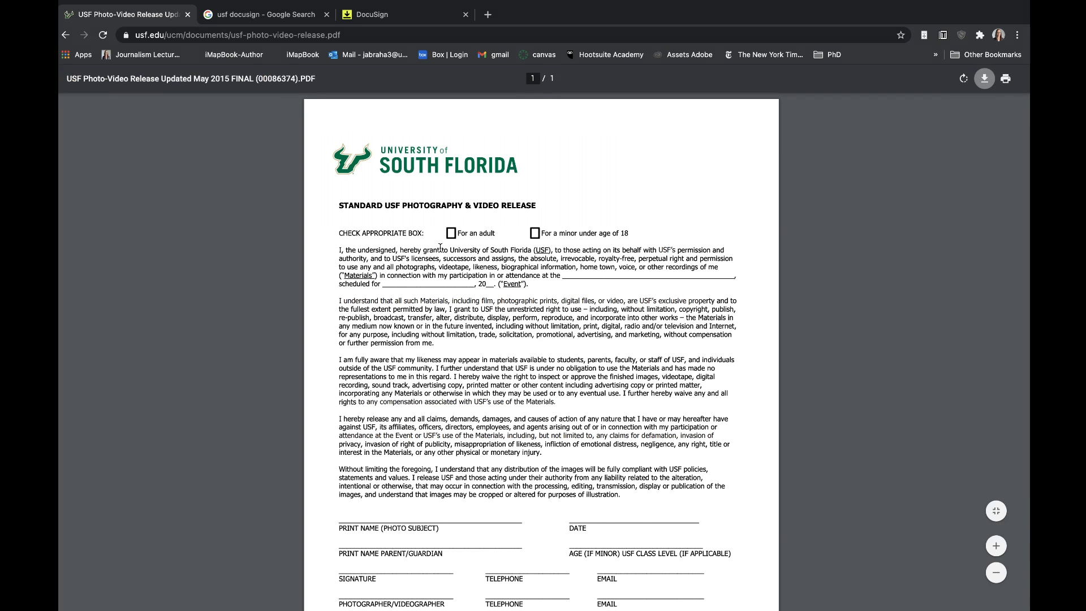
Highlight the November 2021 date in the release form's footer
{"action": "scroll", "coordinate": [440, 247], "scroll_direction": "down", "scroll_amount": 3}
{"action": "left_click_drag", "start_coordinate": [634, 577], "coordinate": [399, 578]}
{"action": "scroll", "coordinate": [405, 509], "scroll_direction": "up", "scroll_amount": 3}
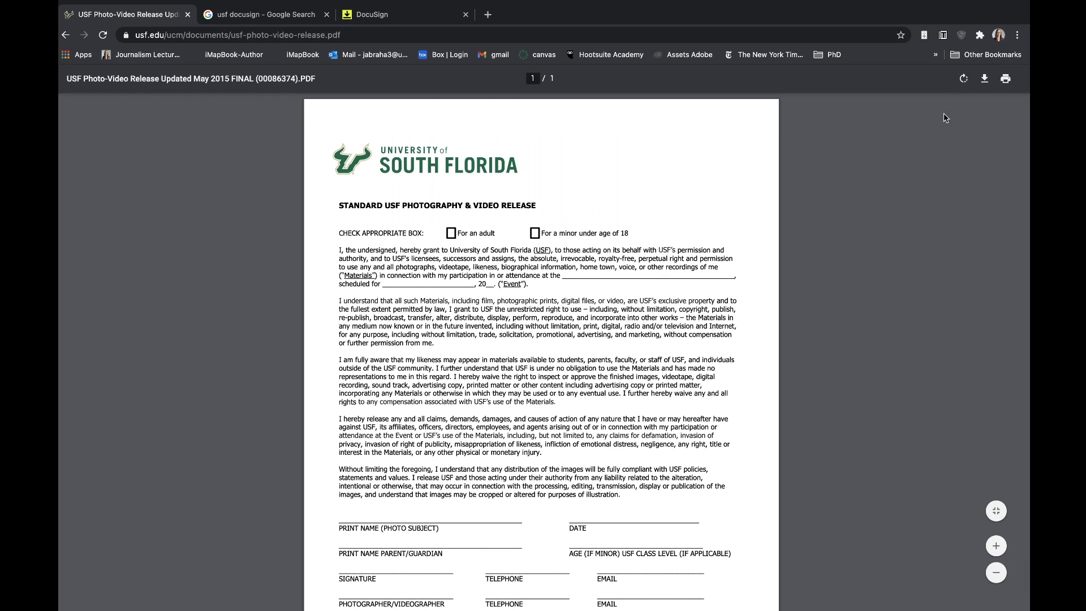
Save the release form to Downloads as usf-photo-video-release (2).pdf and open that copy in a new tab
{"action": "left_click", "coordinate": [985, 79]}
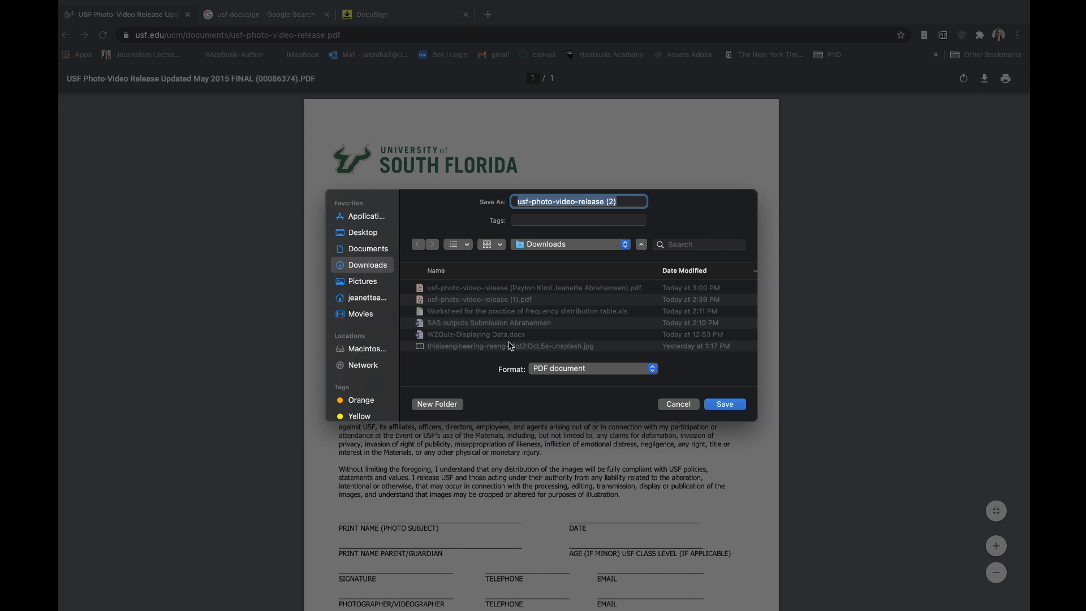
{"action": "left_click", "coordinate": [735, 405]}
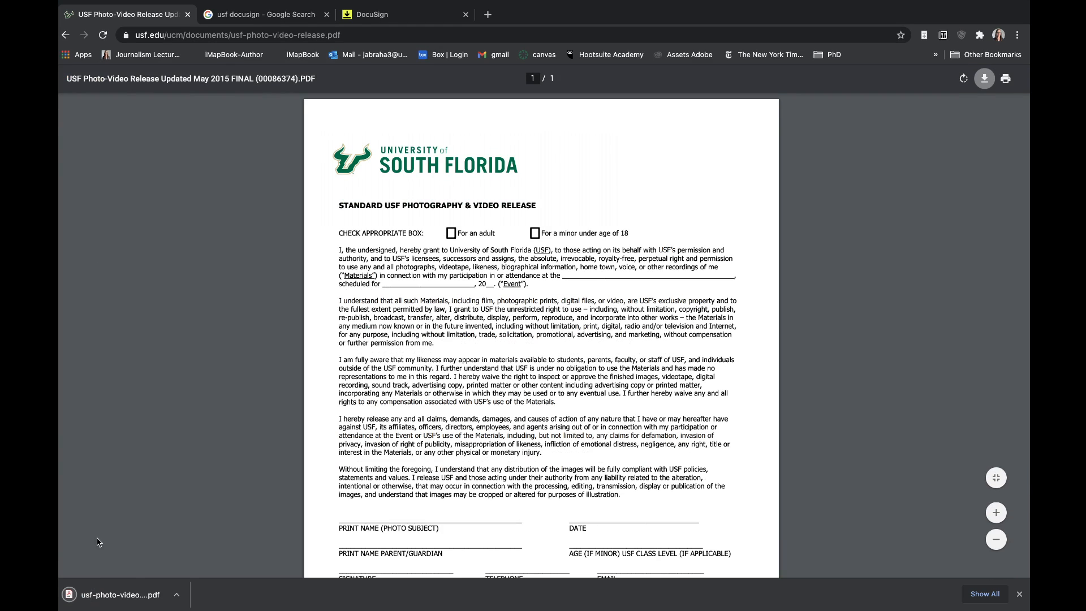
{"action": "left_click", "coordinate": [177, 595]}
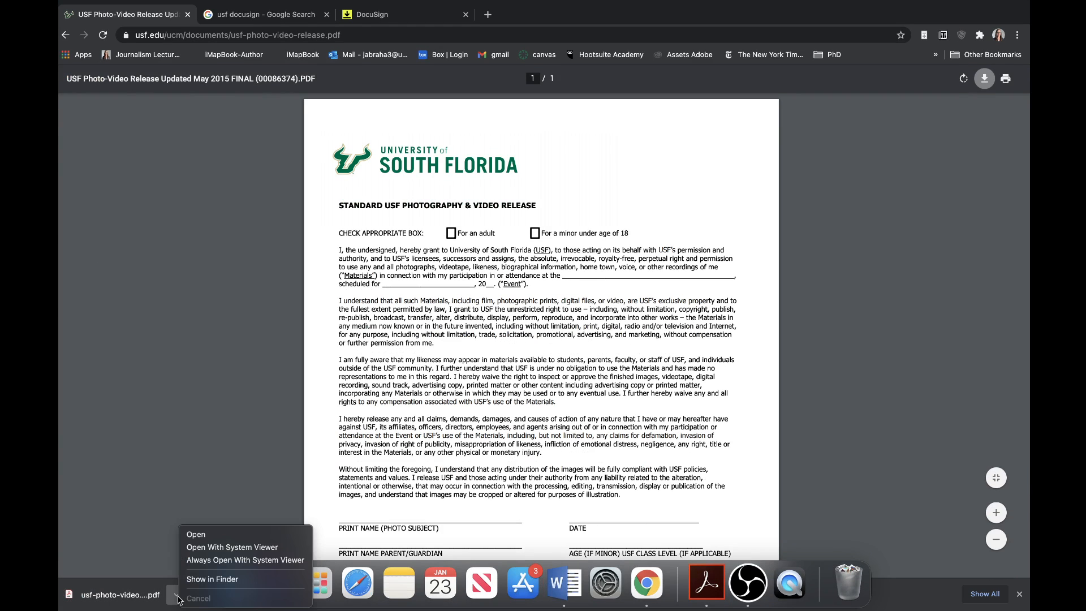
{"action": "left_click", "coordinate": [212, 534]}
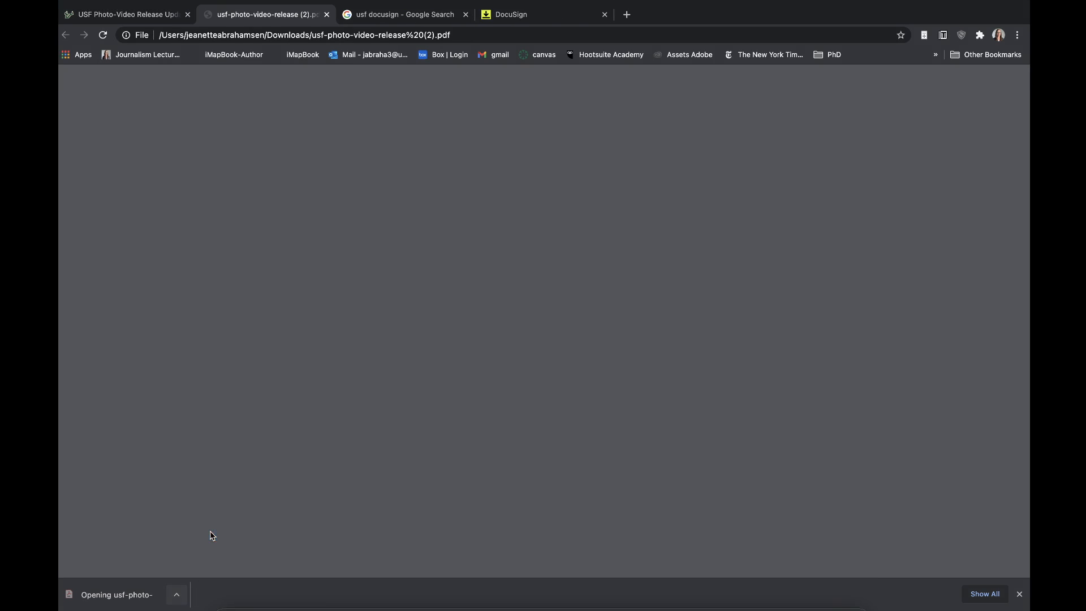
{"action": "mouse_move", "coordinate": [74, 4]}
{"action": "left_click", "coordinate": [93, 22]}
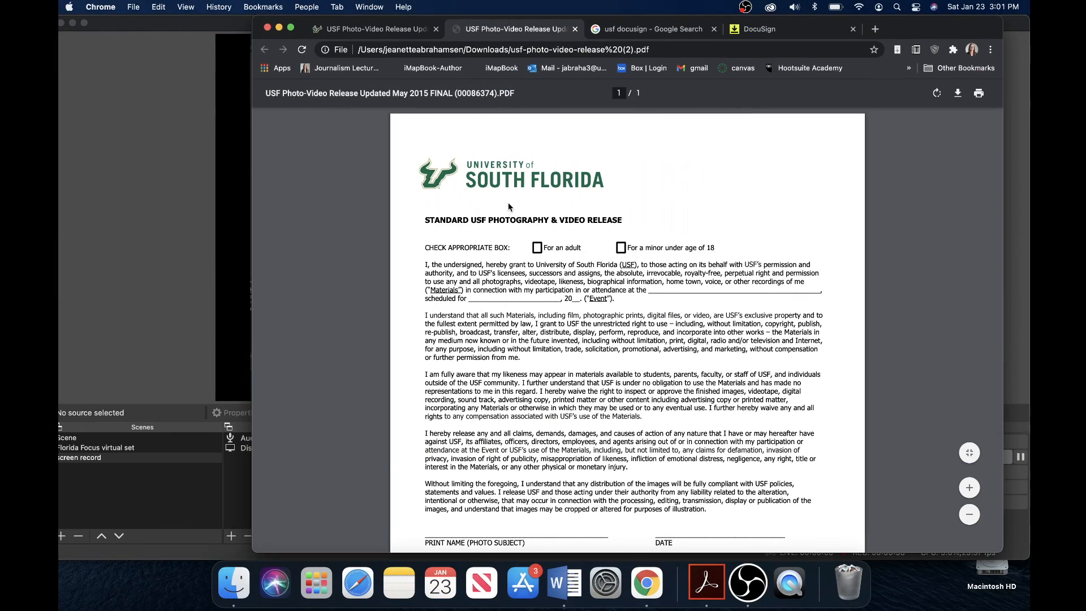
Open usf-photo-video-release (2).pdf from Finder's Downloads folder with Adobe Acrobat (default)
{"action": "left_click", "coordinate": [233, 591]}
{"action": "left_click", "coordinate": [142, 146]}
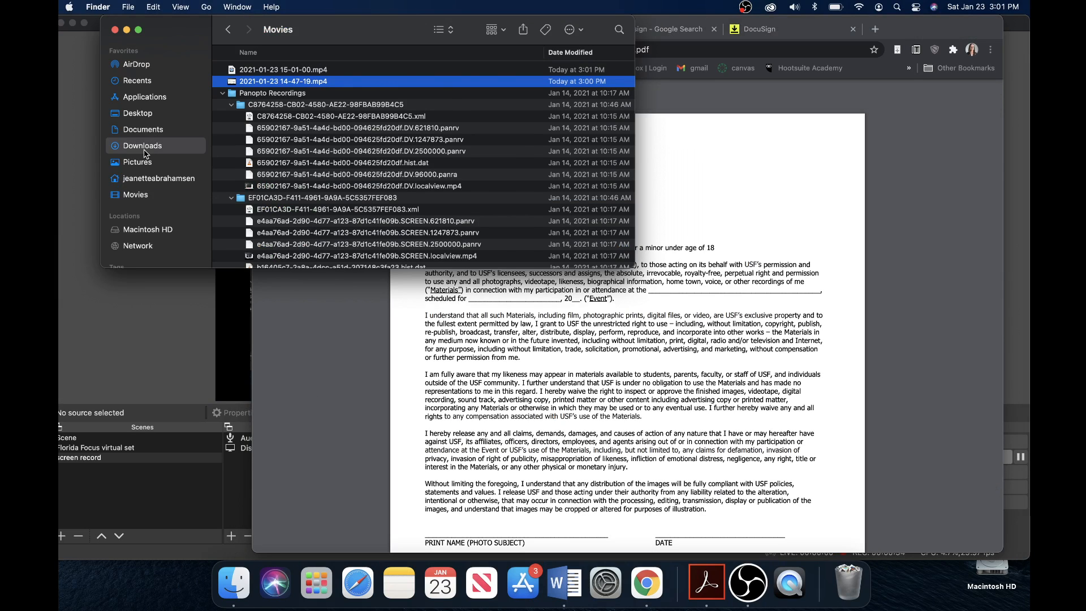
{"action": "right_click", "coordinate": [308, 72]}
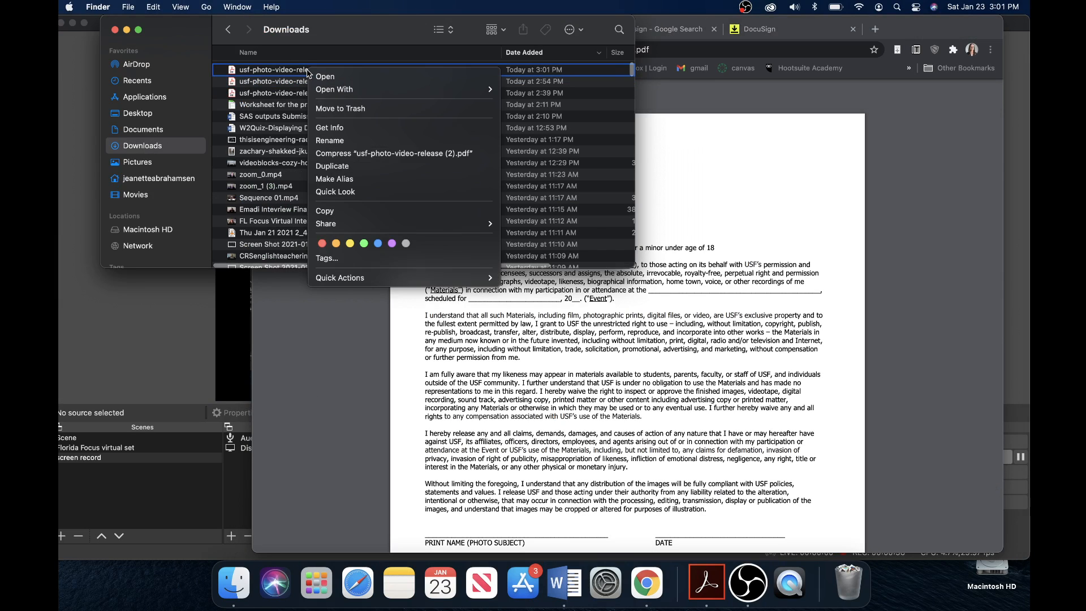
{"action": "mouse_move", "coordinate": [488, 90]}
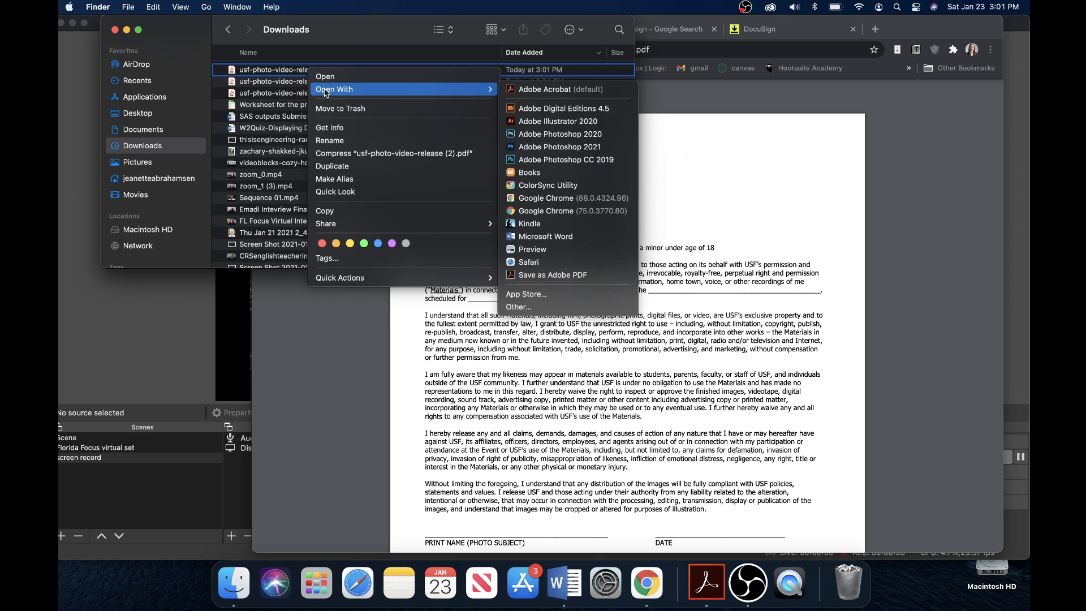
{"action": "left_click", "coordinate": [558, 90]}
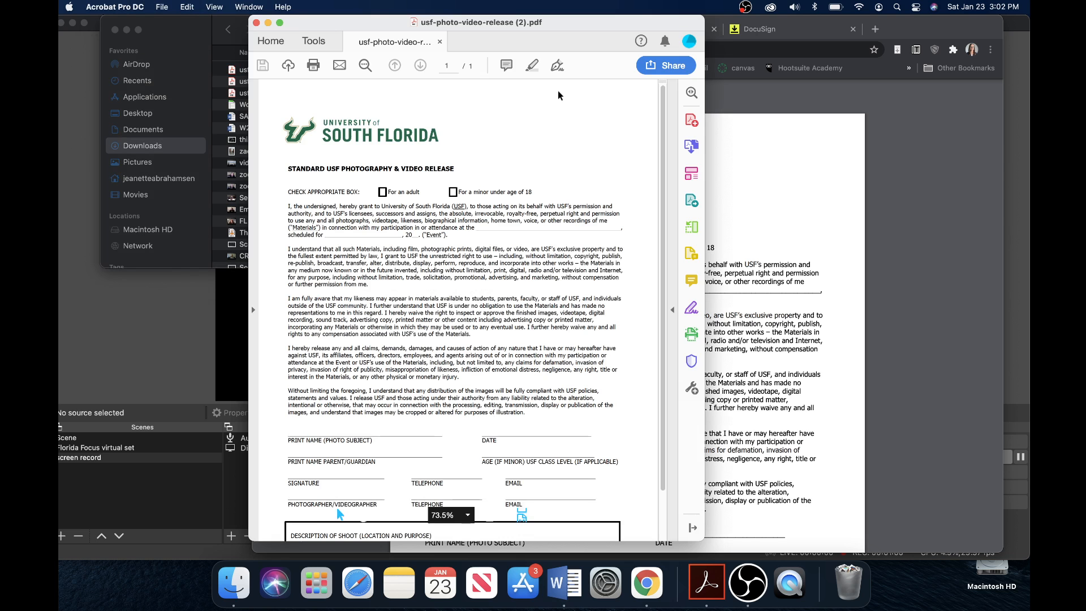
Make the Acrobat window full screen and scroll through the still-blank release form
{"action": "left_click", "coordinate": [281, 21]}
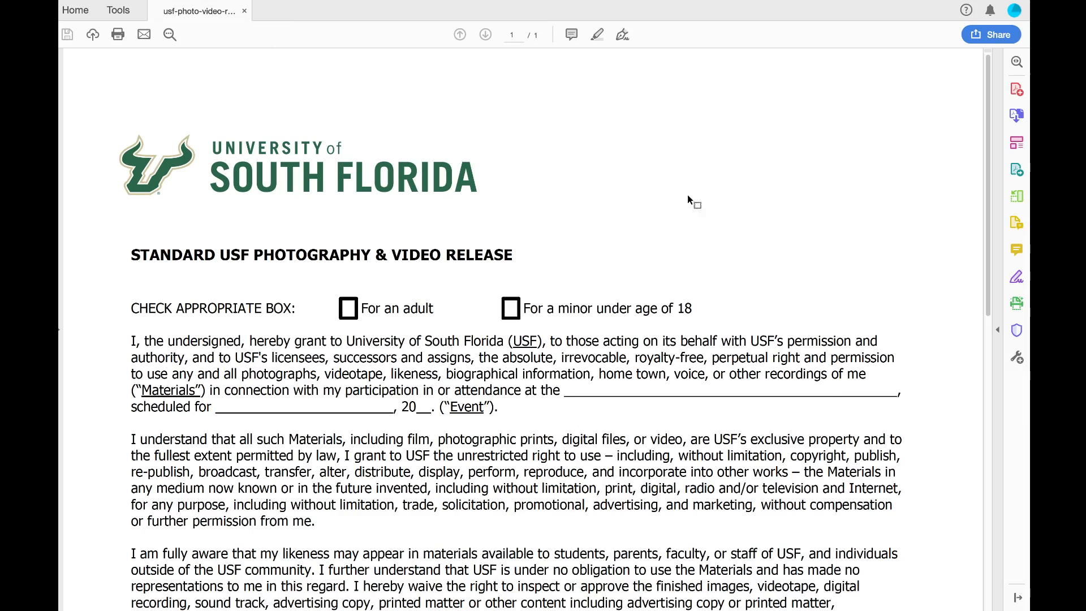
{"action": "scroll", "coordinate": [550, 423], "scroll_direction": "down", "scroll_amount": 10}
{"action": "scroll", "coordinate": [550, 423], "scroll_direction": "up", "scroll_amount": 8}
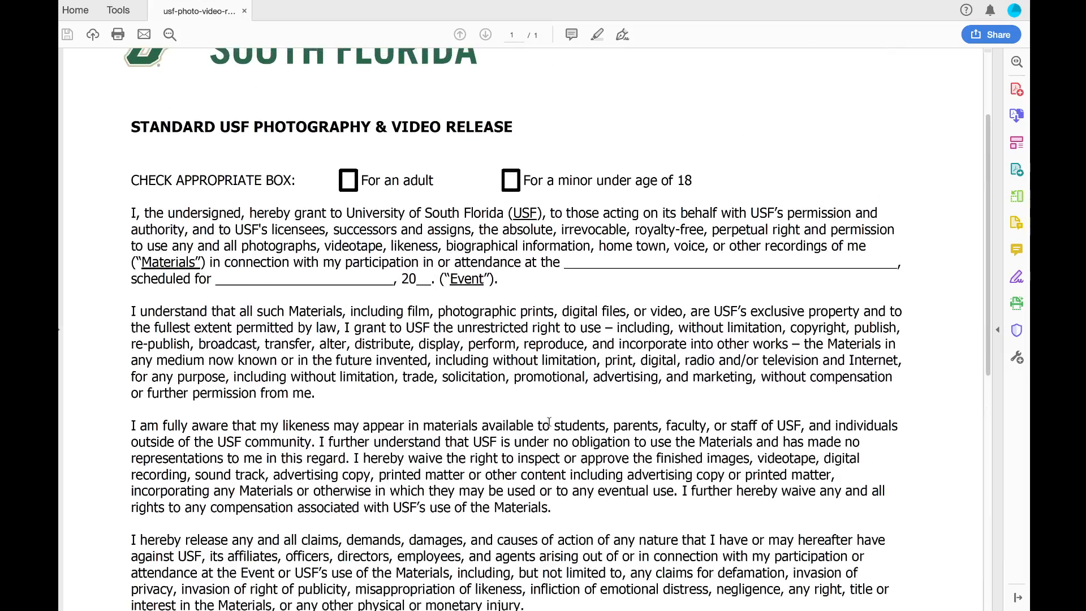
{"action": "scroll", "coordinate": [549, 423], "scroll_direction": "up", "scroll_amount": 2}
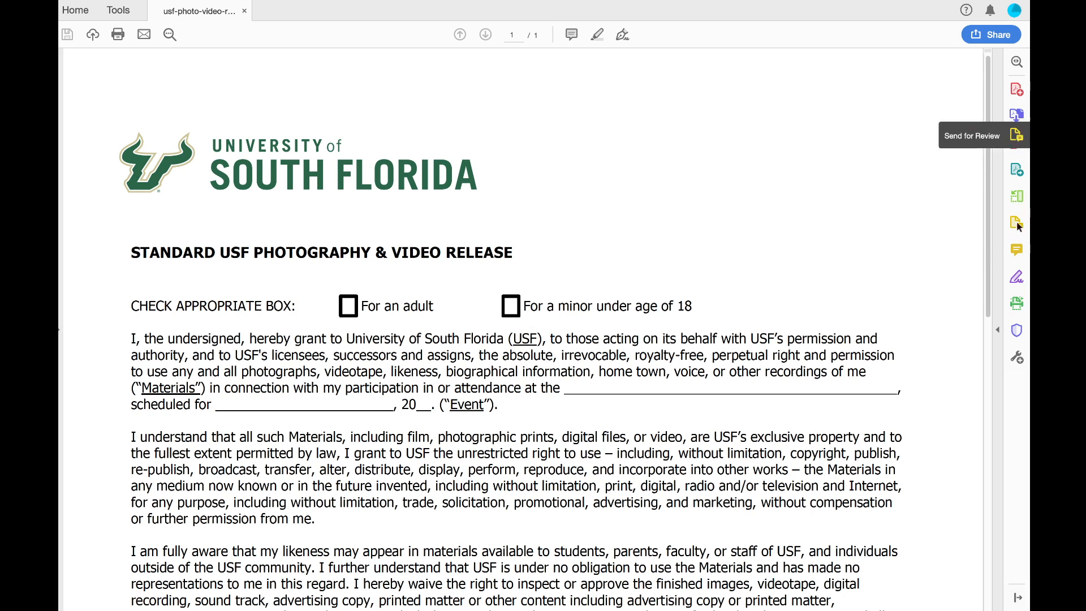
Start Fill & Sign as Me, check For an adult, and add a text box on the event blank
{"action": "left_click", "coordinate": [1017, 279]}
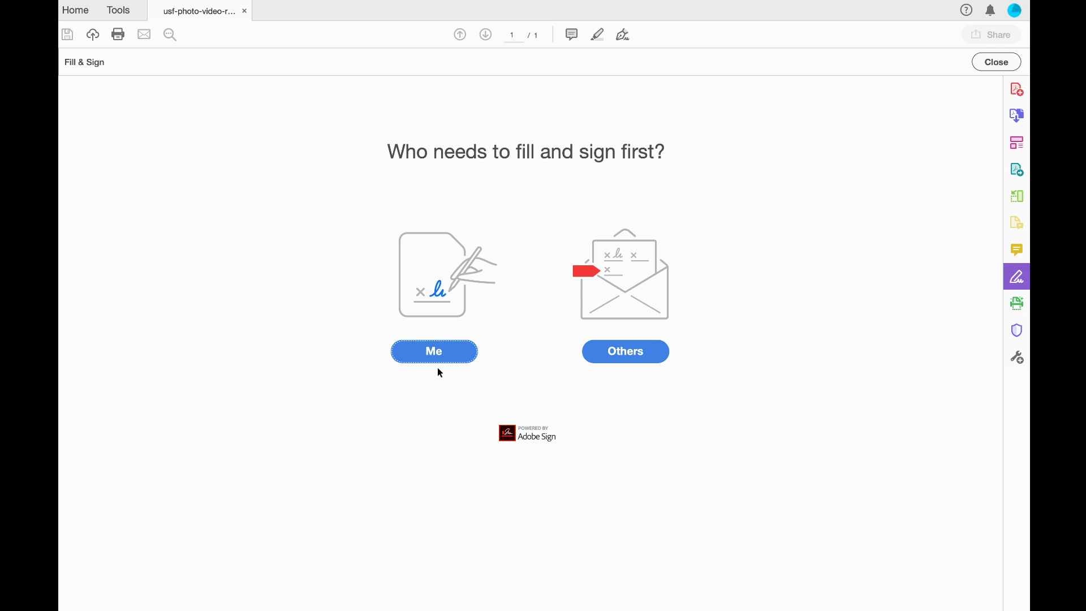
{"action": "left_click", "coordinate": [427, 355]}
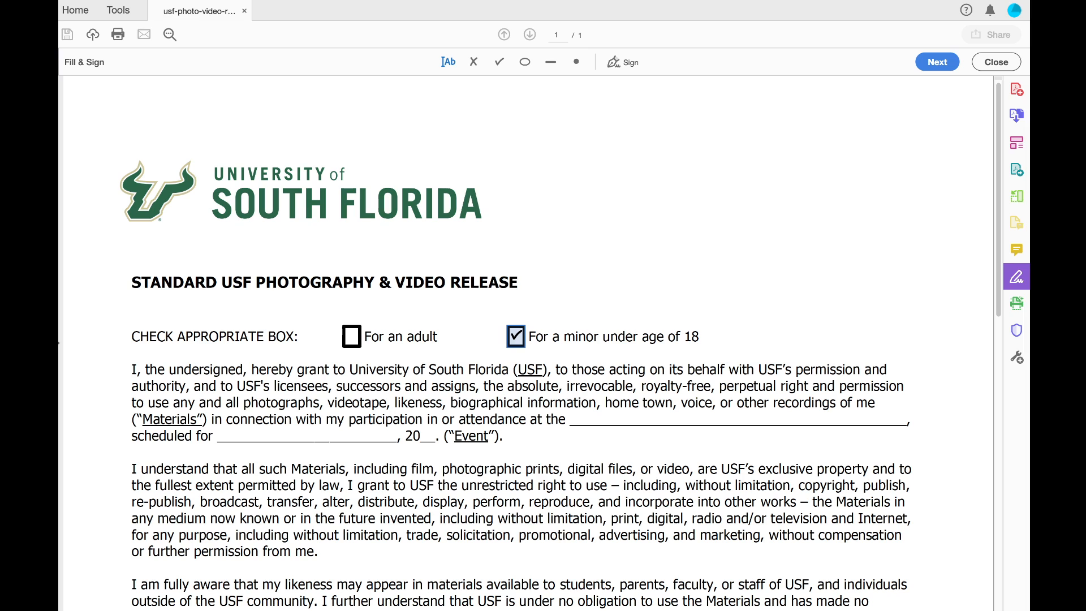
{"action": "left_click", "coordinate": [352, 337]}
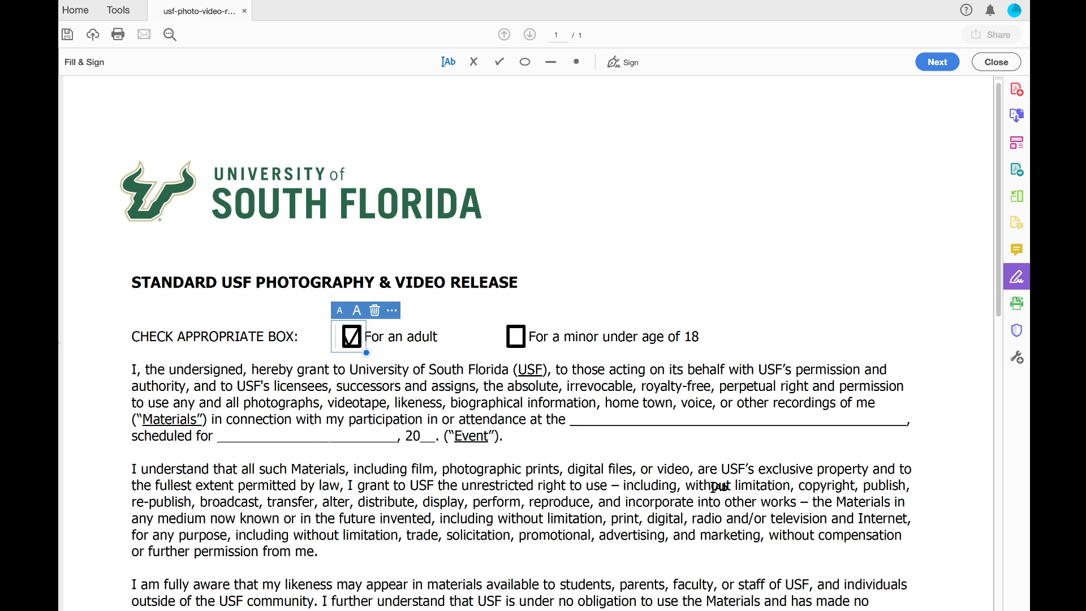
{"action": "left_click", "coordinate": [587, 419]}
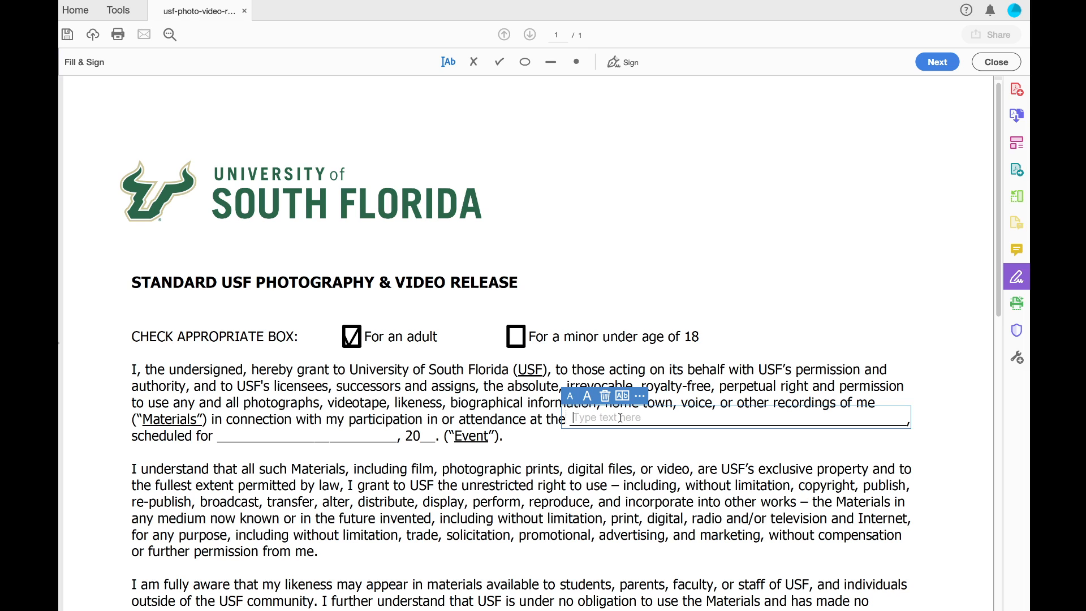
Enter 'super bowl exerience at Curtis Hixon Park in Tampa' on the event line
{"action": "type", "text": "super bowl exerience "}
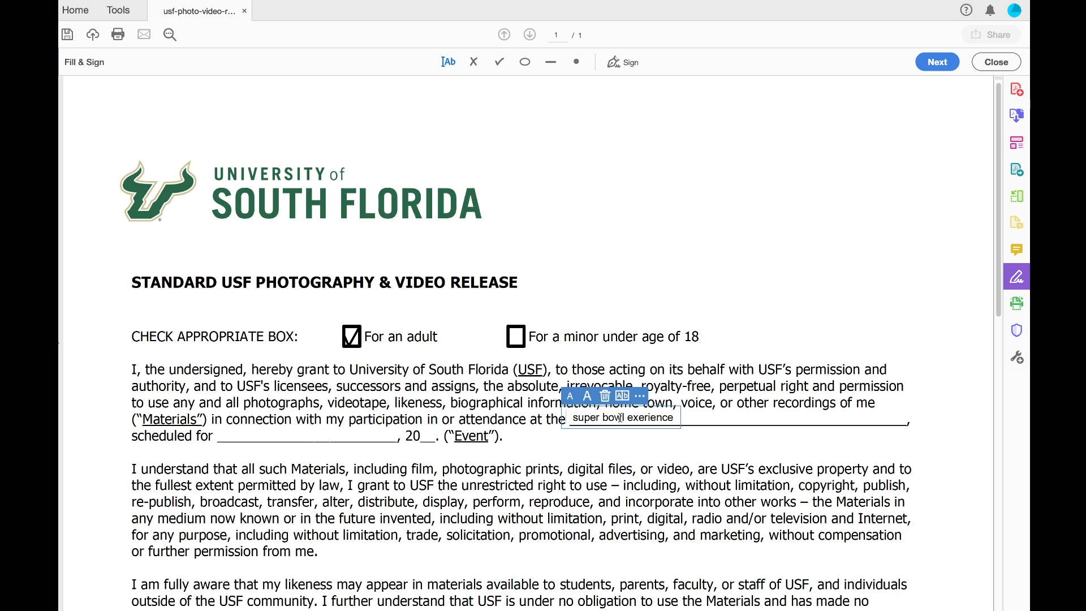
{"action": "type", "text": "at Curtis Hixon Park in Tampa"}
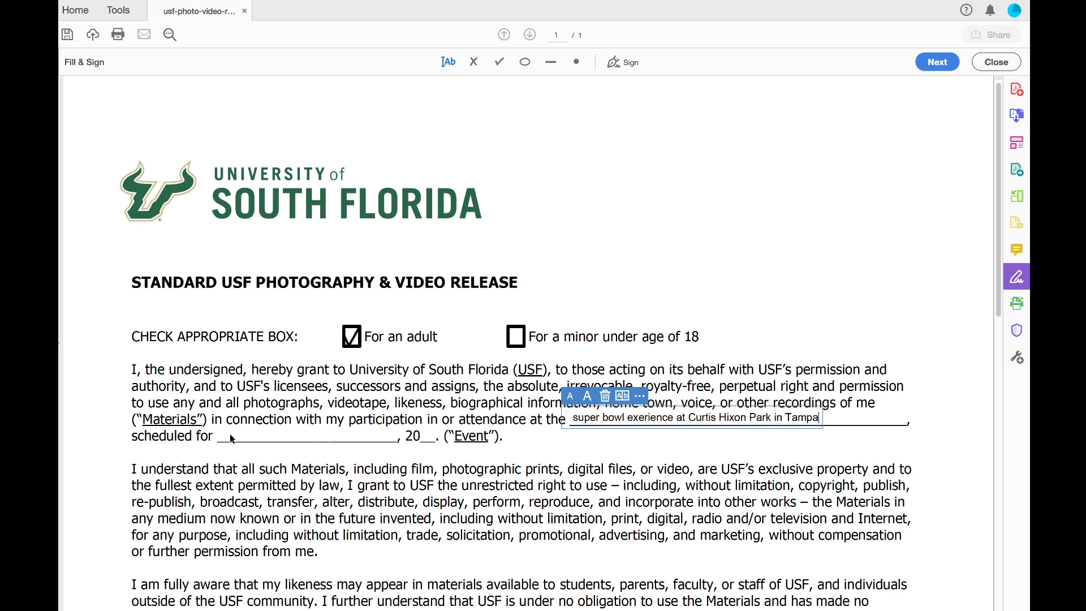
{"action": "left_click", "coordinate": [263, 436]}
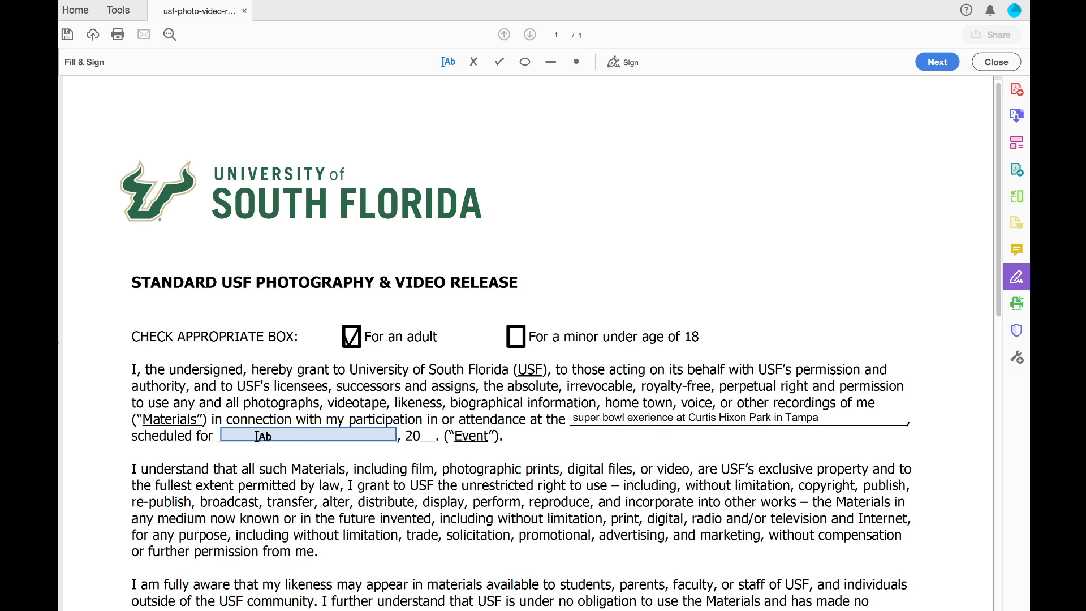
Fill the scheduled-for blank with January 30 and add 21 after 20 for the year
{"action": "left_click", "coordinate": [247, 433]}
{"action": "type", "text": "Jan"}
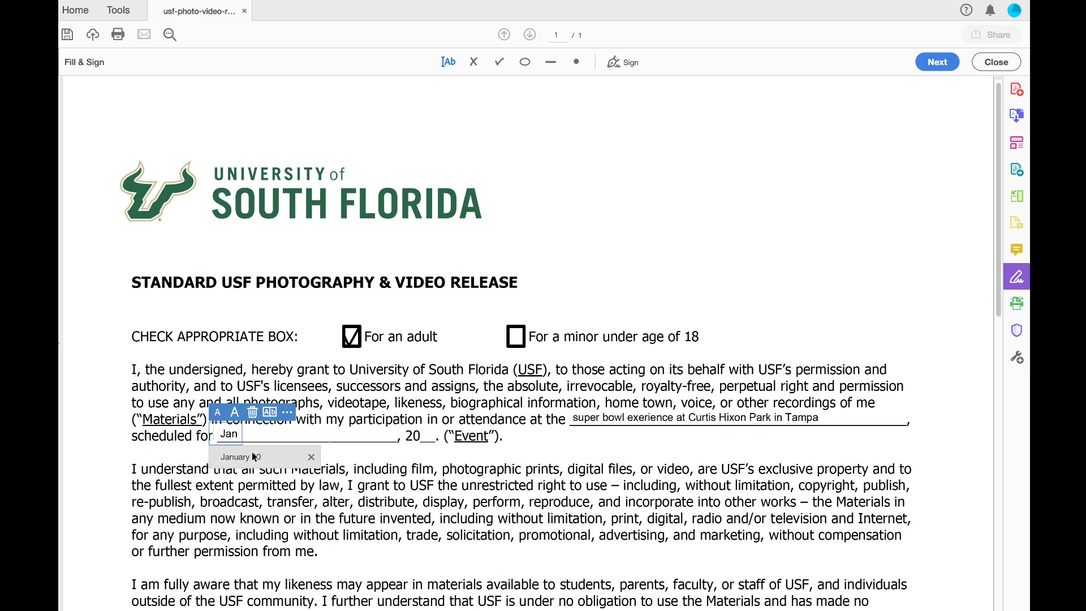
{"action": "left_click", "coordinate": [250, 456]}
{"action": "left_click", "coordinate": [428, 440]}
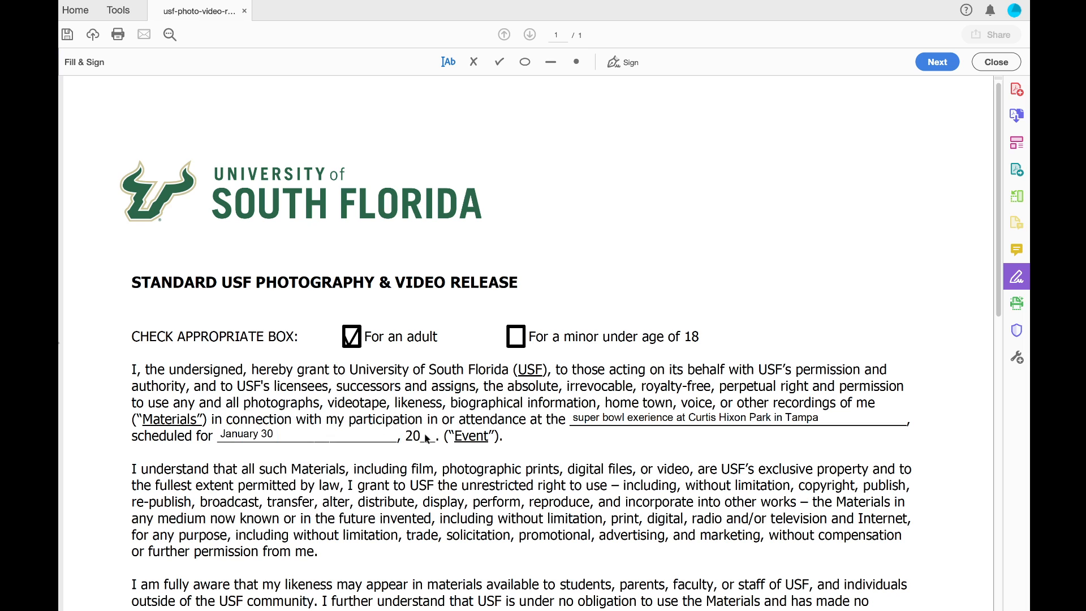
{"action": "left_click", "coordinate": [425, 438]}
{"action": "type", "text": "21"}
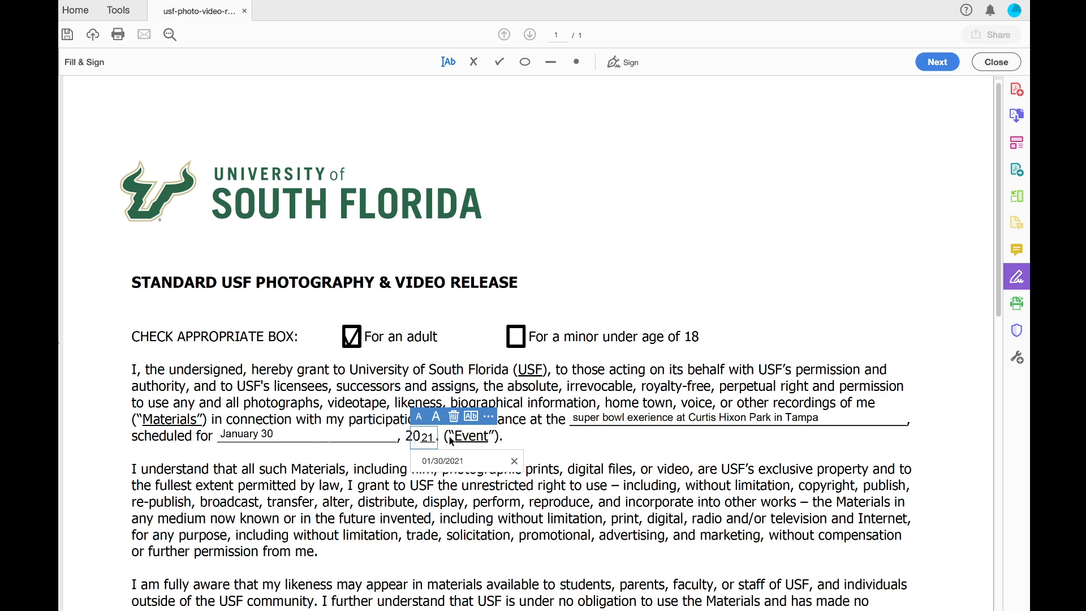
{"action": "left_click", "coordinate": [362, 438]}
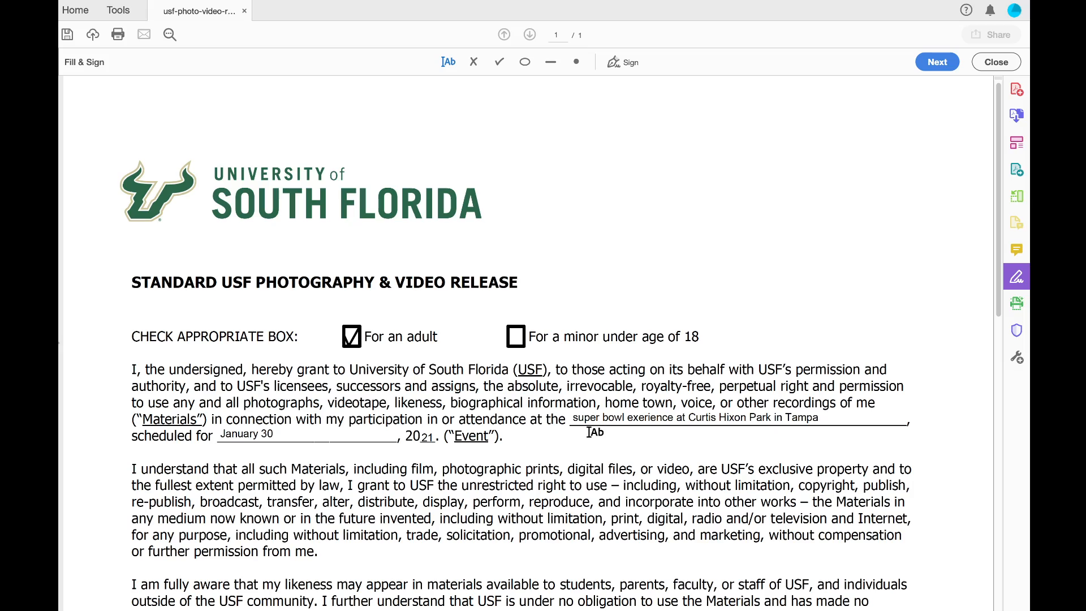
Enter the photo subject's name on the PRINT NAME line
{"action": "scroll", "coordinate": [594, 432], "scroll_direction": "down", "scroll_amount": 2}
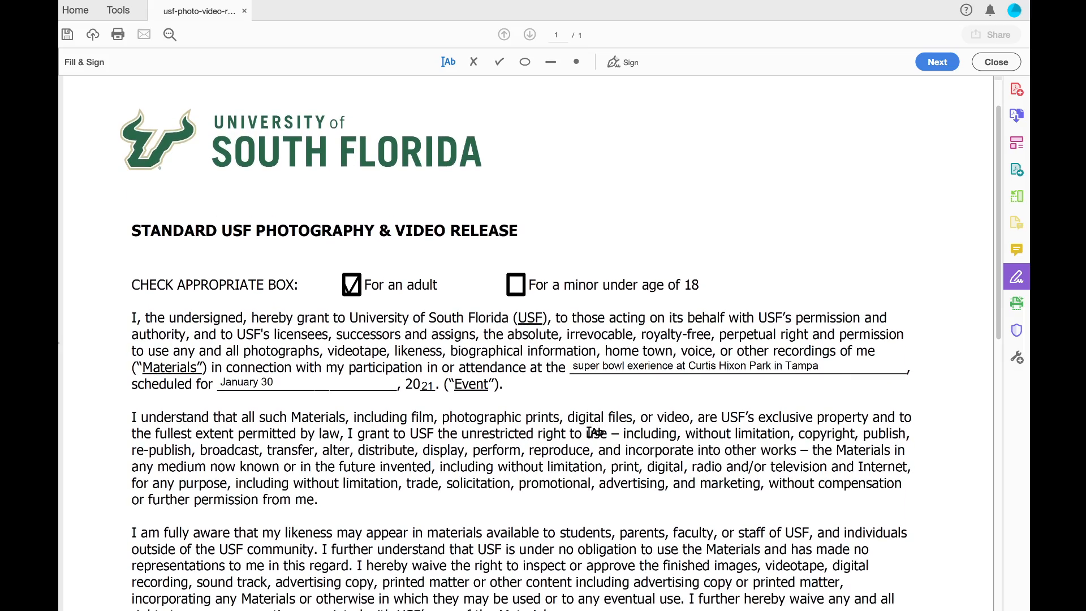
{"action": "scroll", "coordinate": [593, 432], "scroll_direction": "down", "scroll_amount": 20}
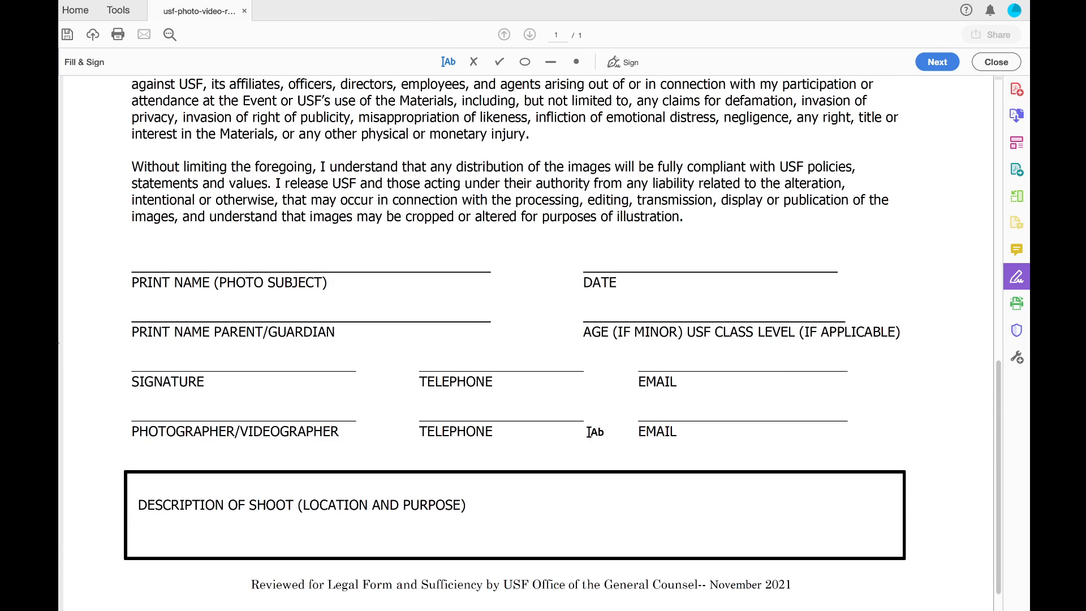
{"action": "left_click", "coordinate": [199, 257]}
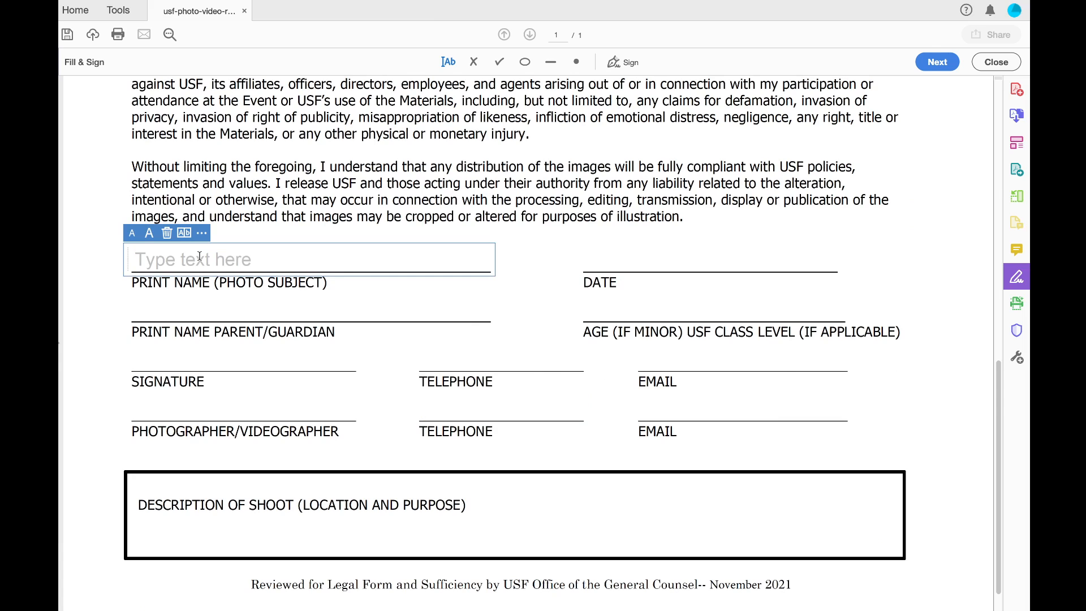
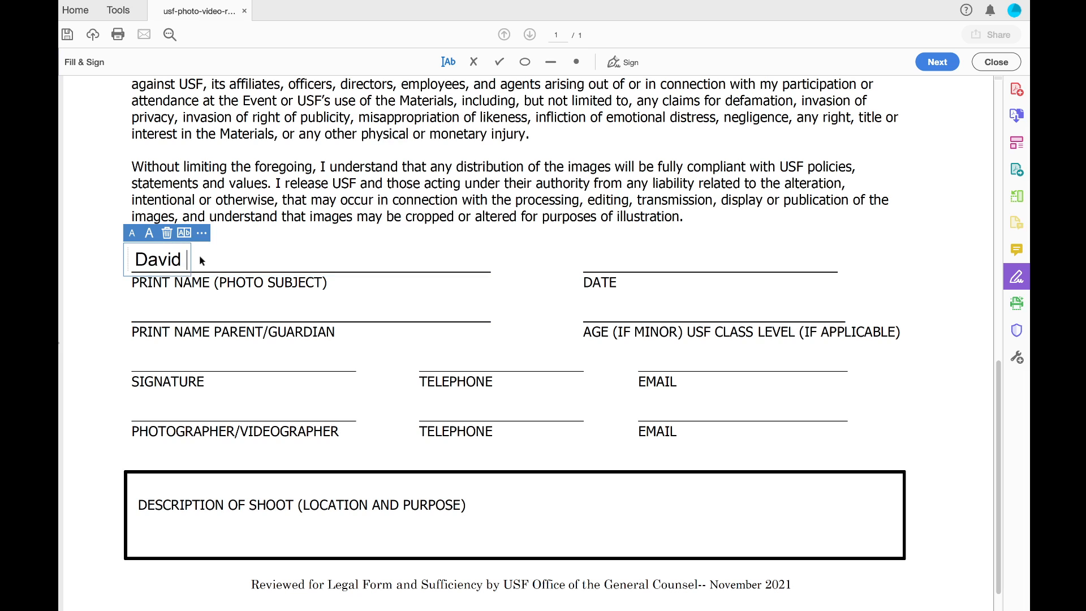
{"action": "left_click", "coordinate": [604, 254]}
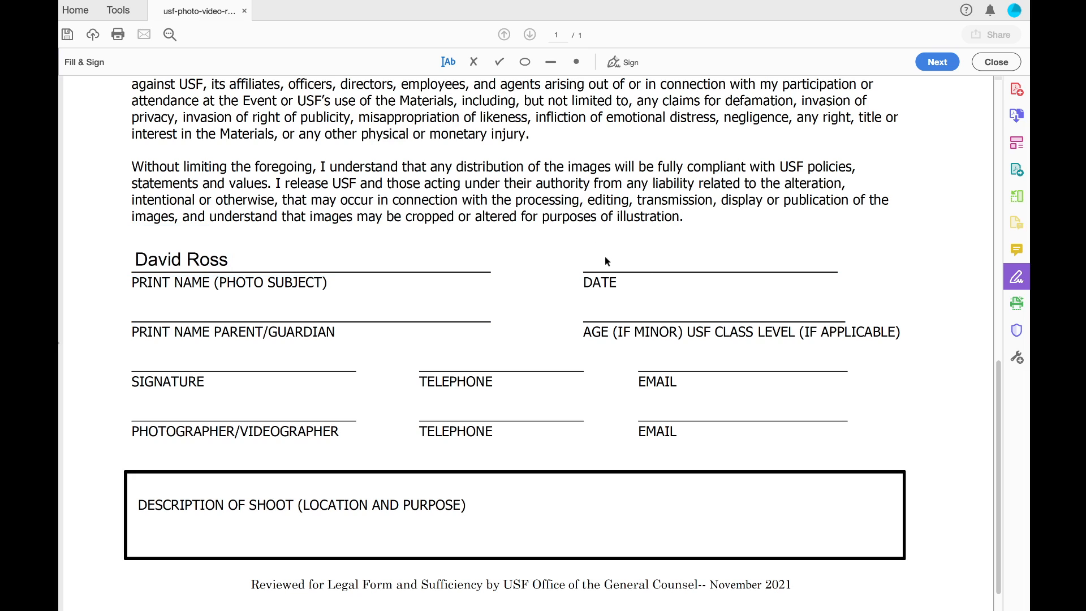
Enter 01/30/2021 on the DATE line using the date suggestion
{"action": "left_click", "coordinate": [598, 270]}
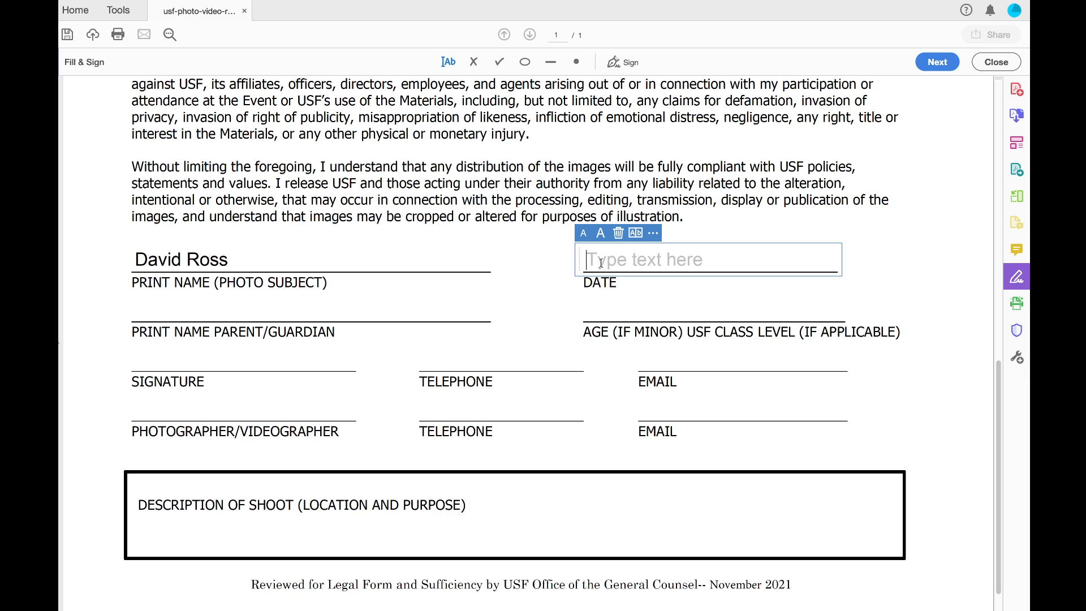
{"action": "type", "text": "01/30"}
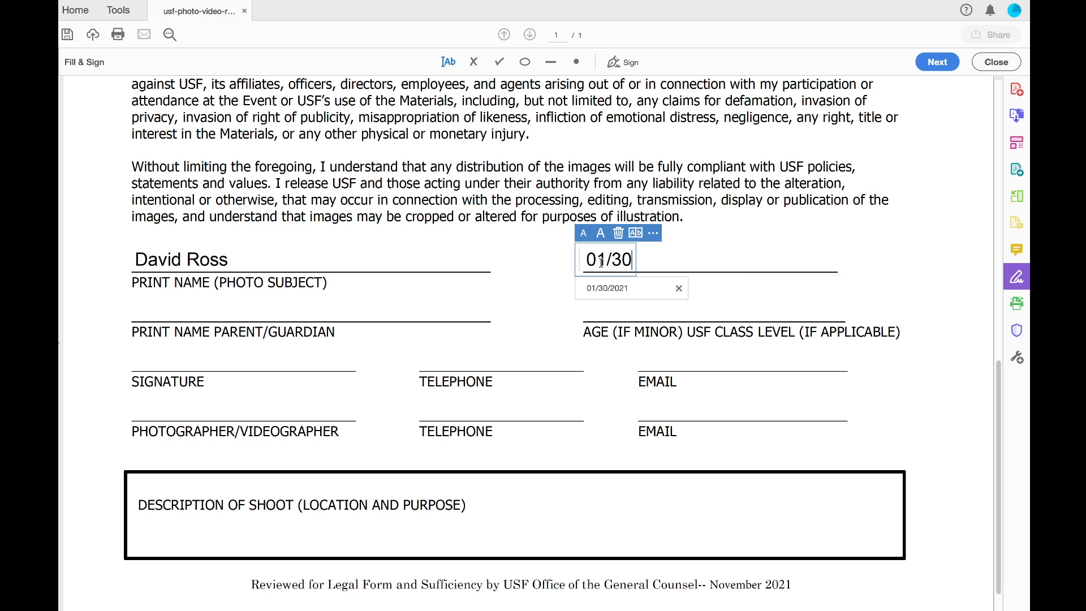
{"action": "left_click", "coordinate": [615, 294]}
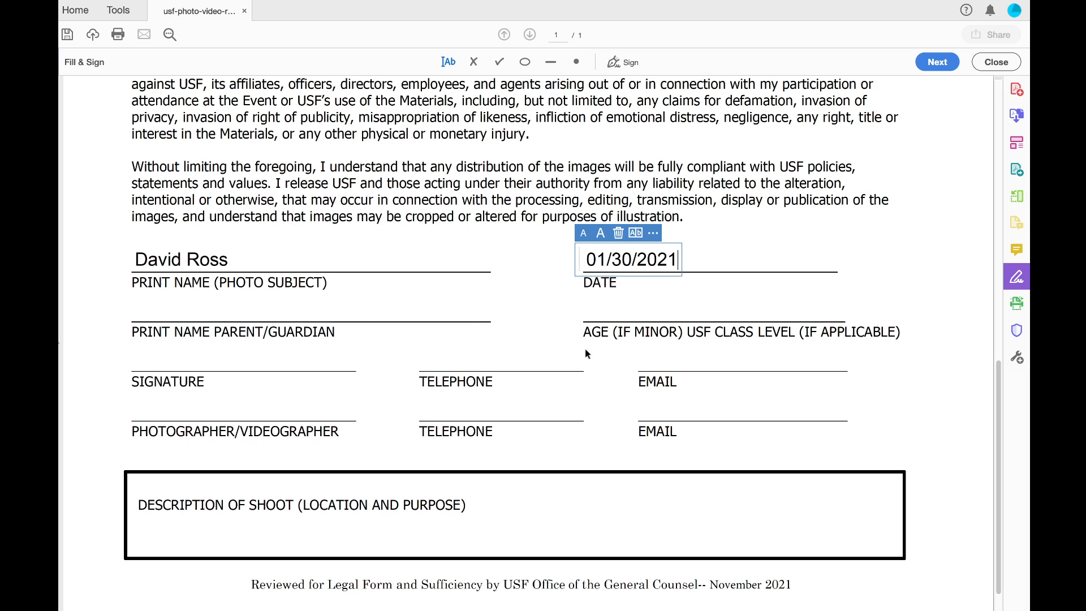
{"action": "left_click", "coordinate": [647, 323]}
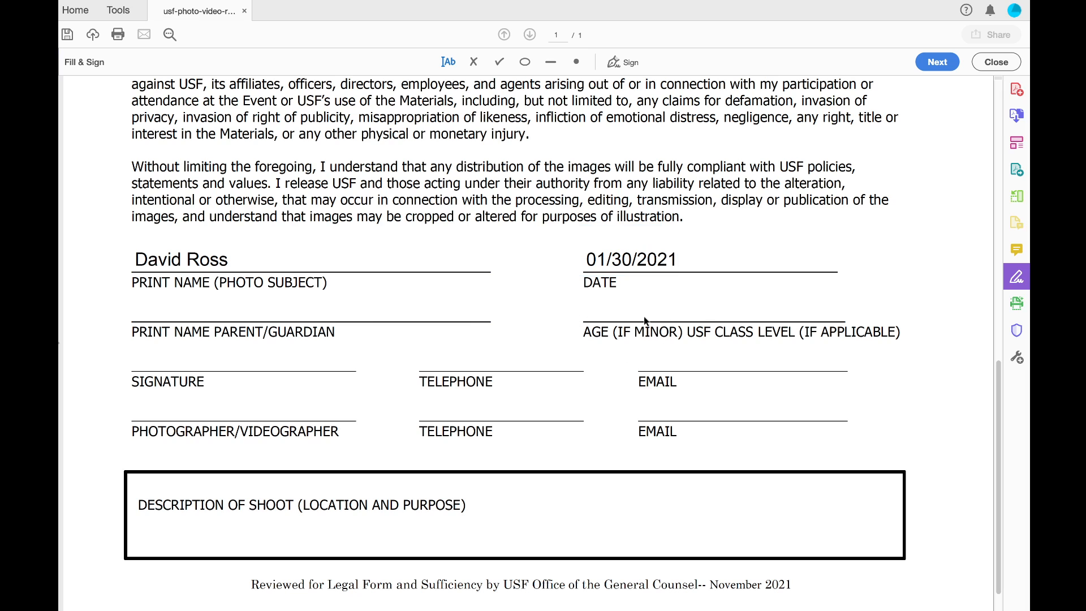
Leave the parent/guardian and age lines empty, discarding the stray age entry
{"action": "left_click", "coordinate": [221, 308]}
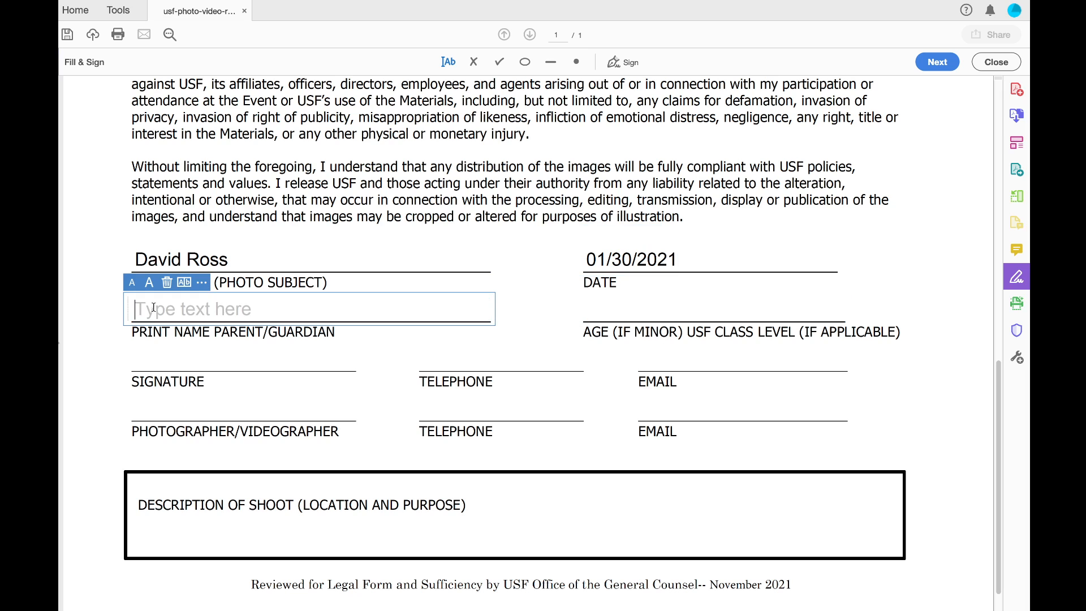
{"action": "left_click", "coordinate": [614, 307]}
{"action": "left_click", "coordinate": [616, 310]}
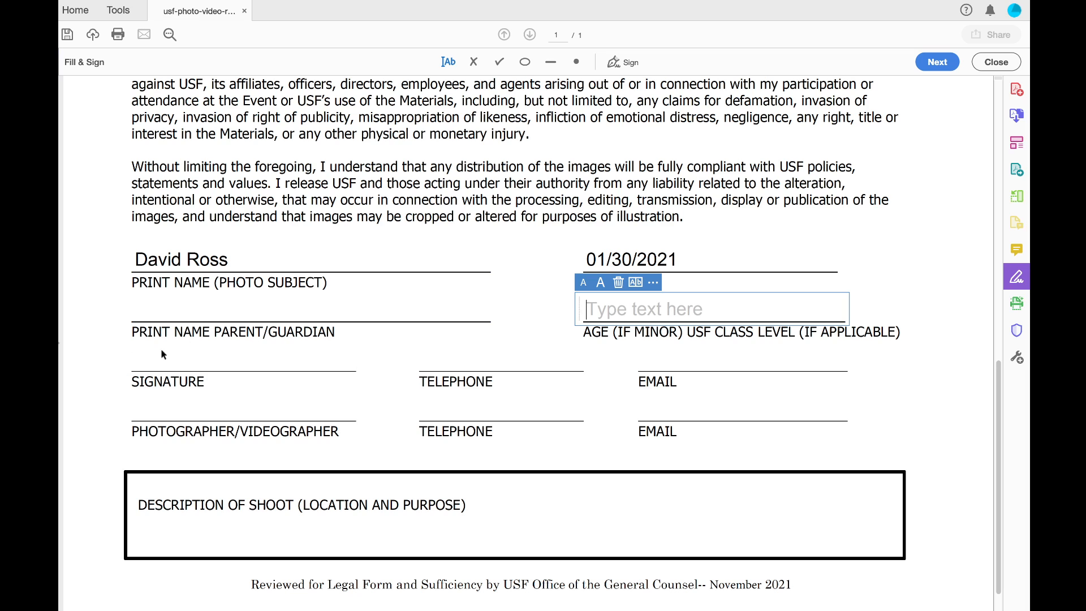
{"action": "left_click", "coordinate": [437, 358]}
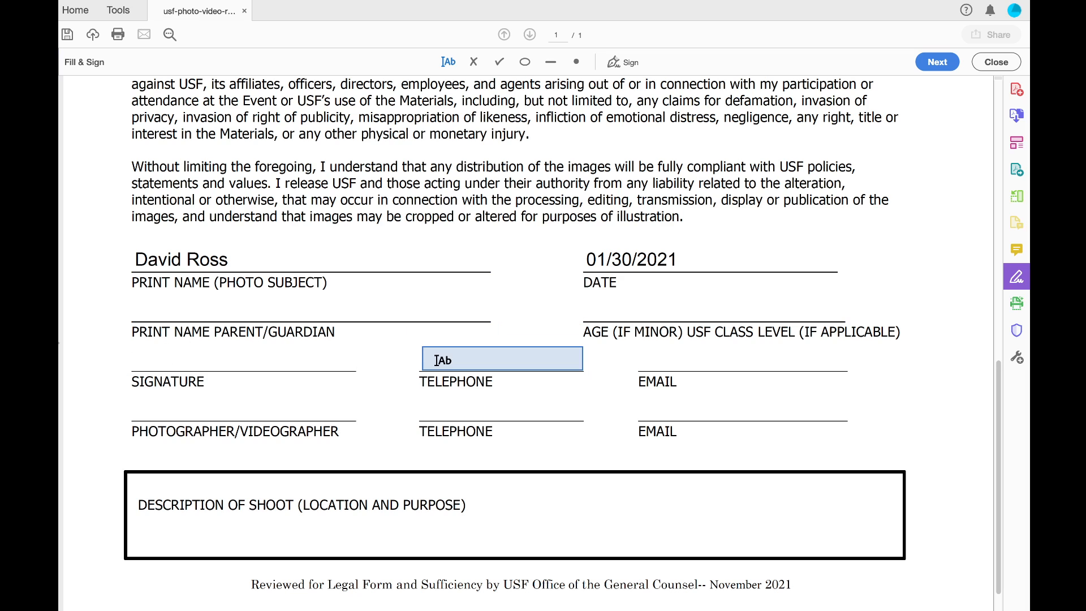
{"action": "left_click", "coordinate": [437, 360]}
Enter the subject's telephone number on the first TELEPHONE line
{"action": "left_click", "coordinate": [654, 367]}
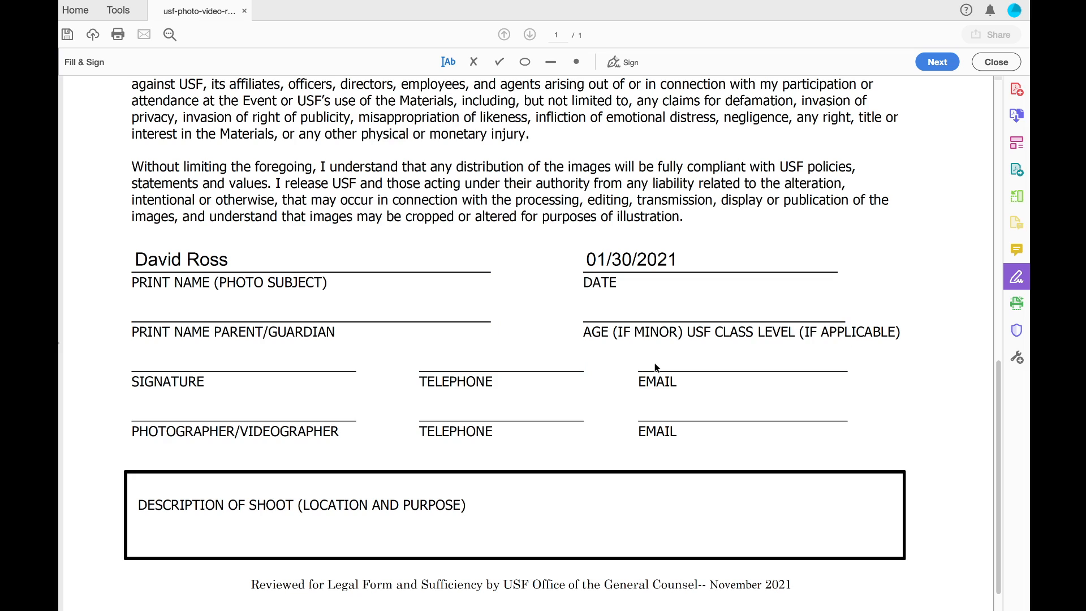
{"action": "left_click", "coordinate": [469, 358]}
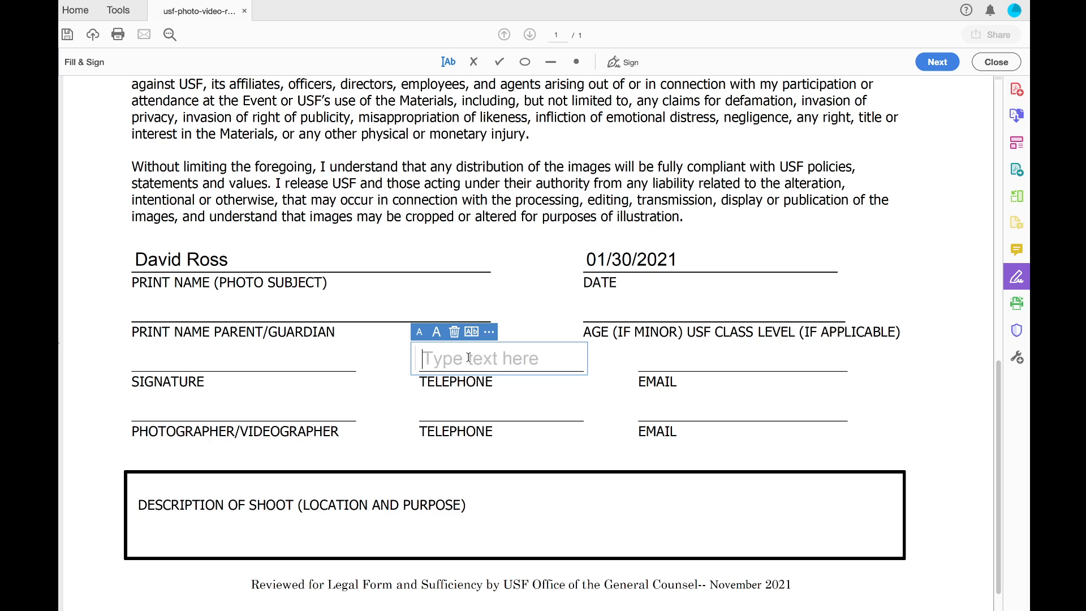
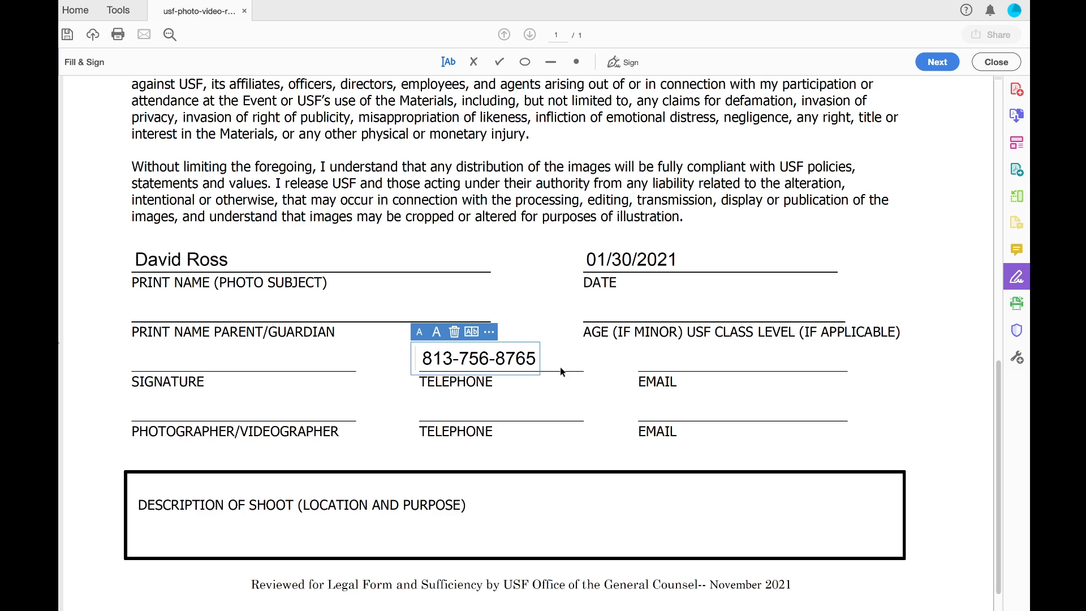
Enter the subject's Gmail address on the EMAIL line
{"action": "left_click", "coordinate": [656, 359]}
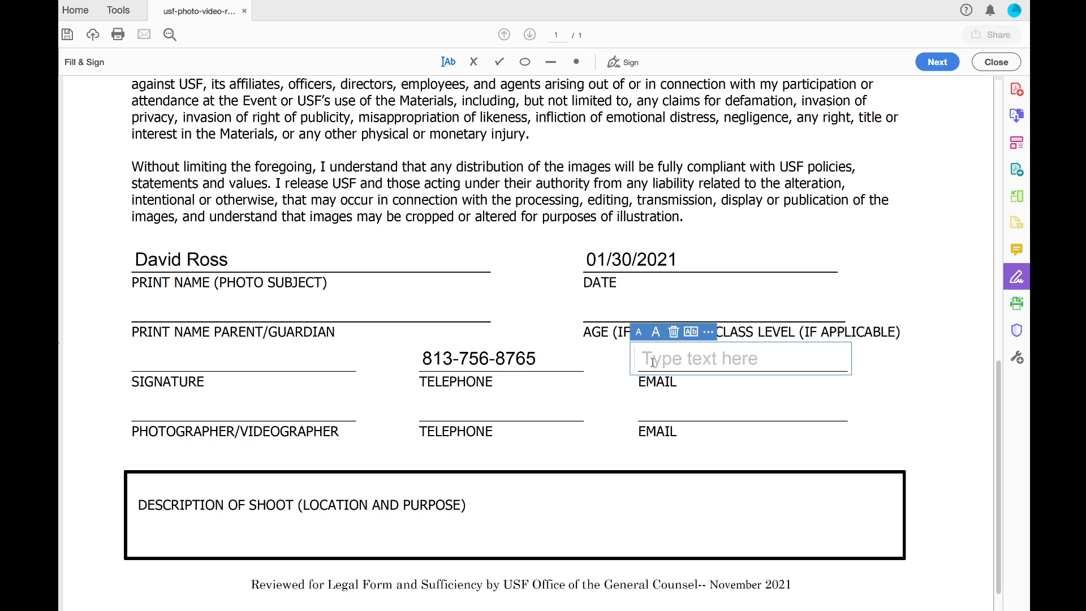
{"action": "key", "text": "BackSpace"}
{"action": "key", "text": "BackSpace"}
{"action": "key", "text": "BackSpace"}
{"action": "key", "text": "BackSpace"}
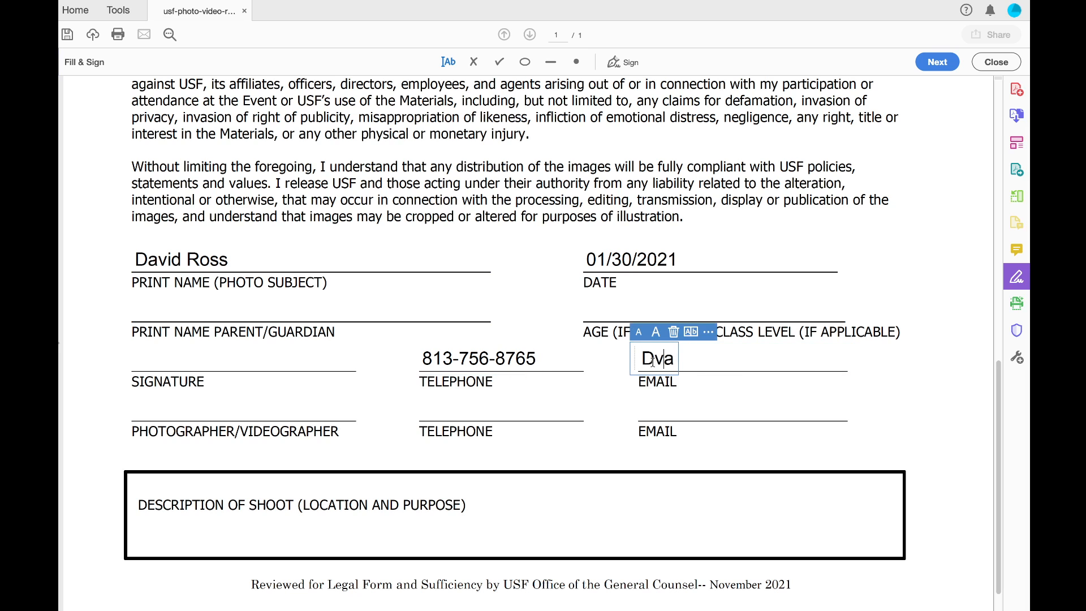
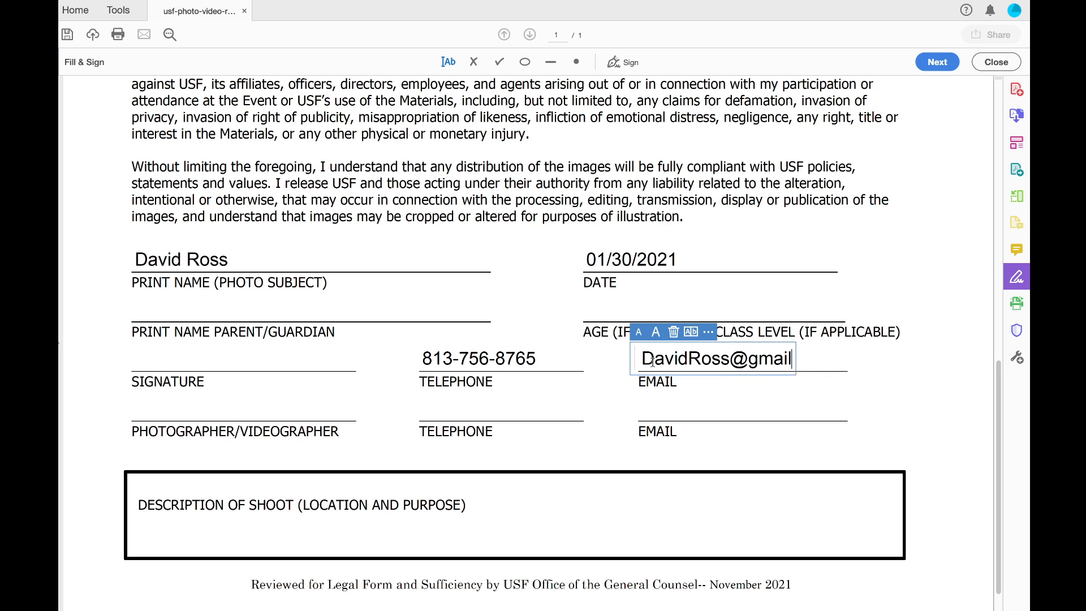
{"action": "left_click", "coordinate": [165, 405]}
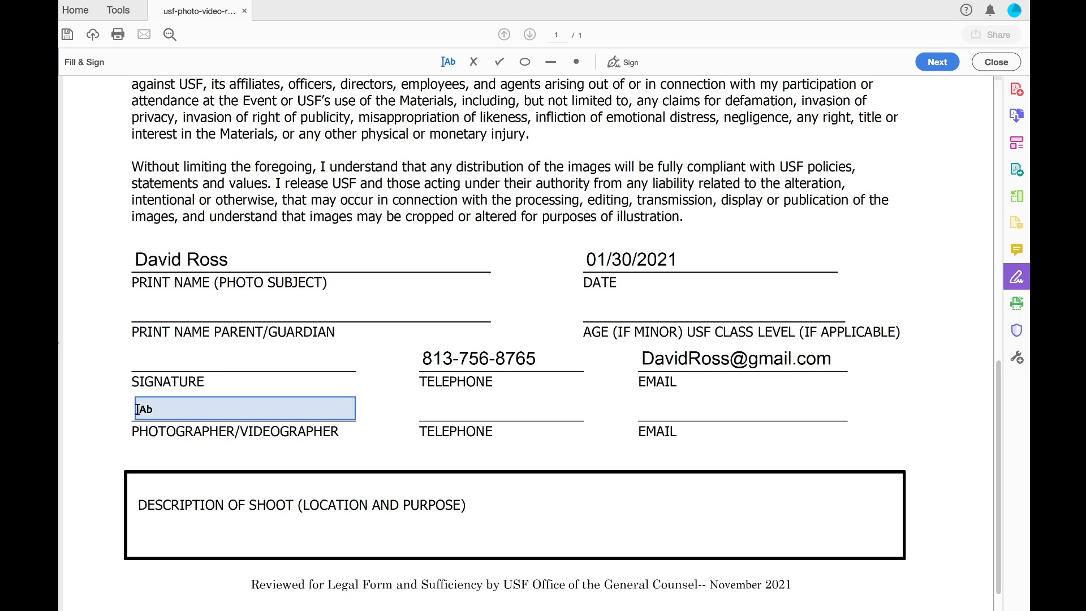
Enter the photographer/videographer's full name from the autofill suggestion
{"action": "left_click", "coordinate": [166, 406]}
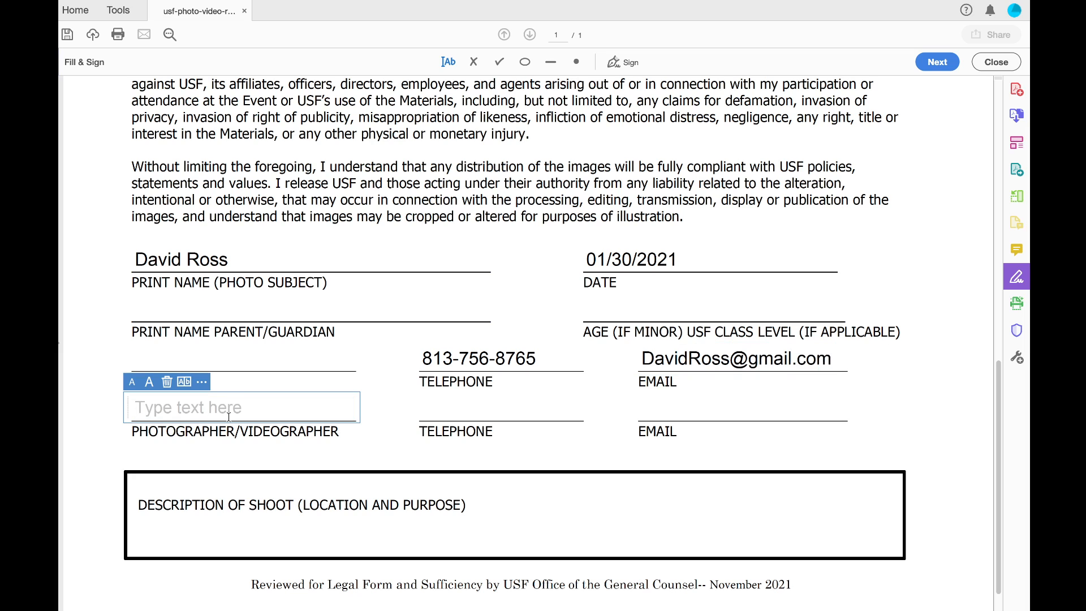
{"action": "type", "text": "Jeanette"}
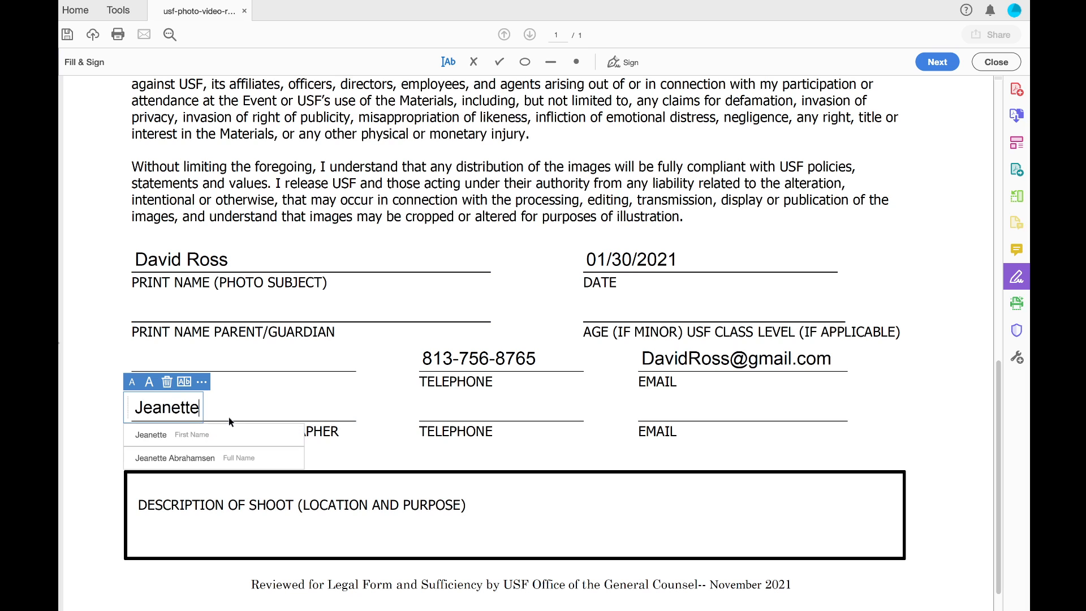
{"action": "left_click", "coordinate": [216, 449]}
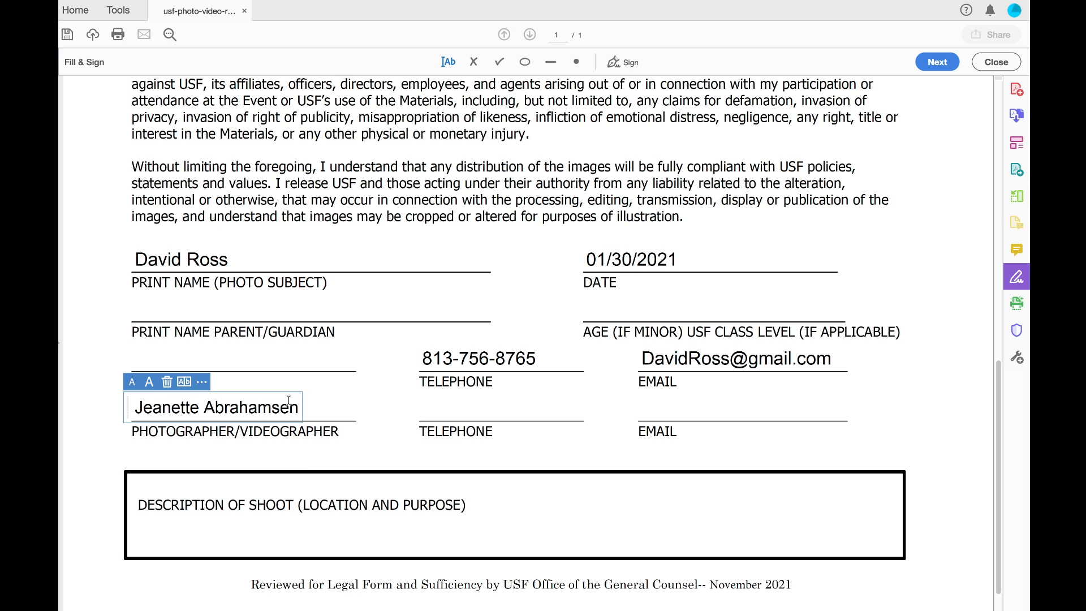
{"action": "left_click", "coordinate": [477, 402]}
Fill the photographer's telephone and e-mail lines from autofill suggestions
{"action": "left_click", "coordinate": [442, 412]}
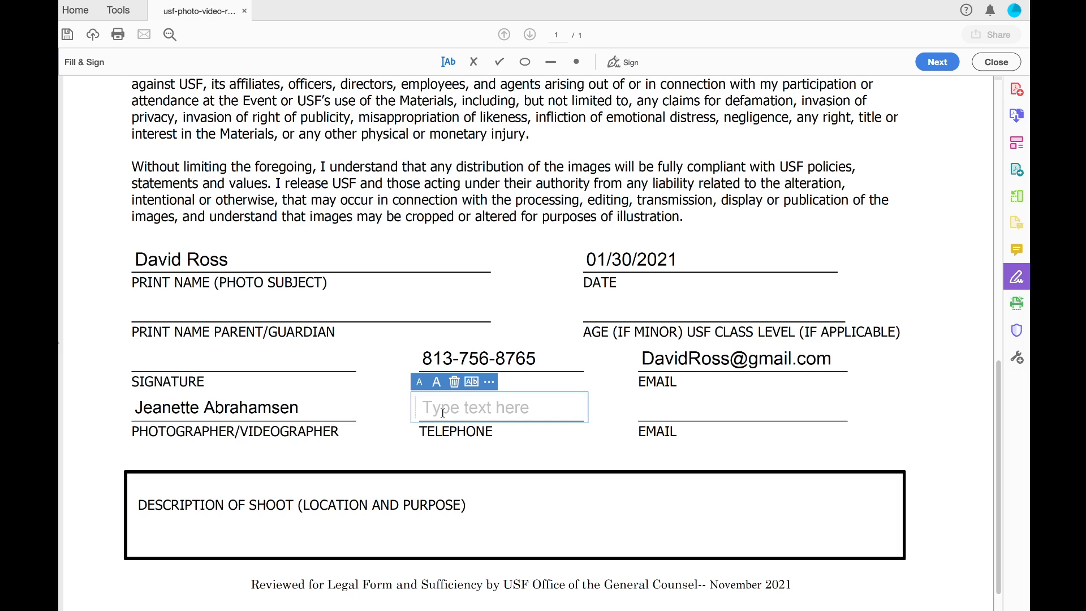
{"action": "type", "text": "81"}
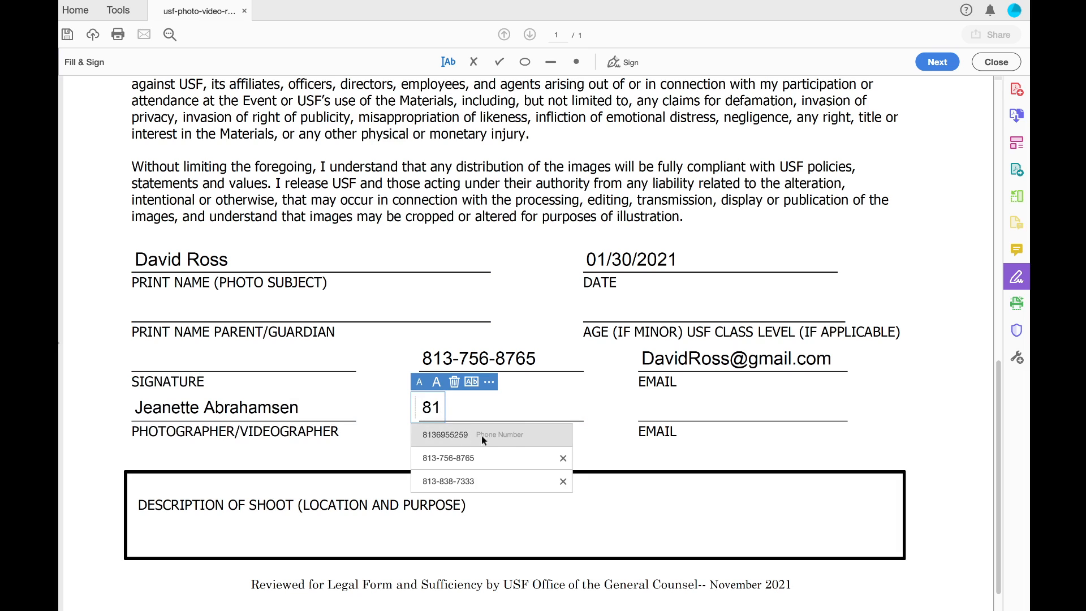
{"action": "left_click", "coordinate": [473, 482]}
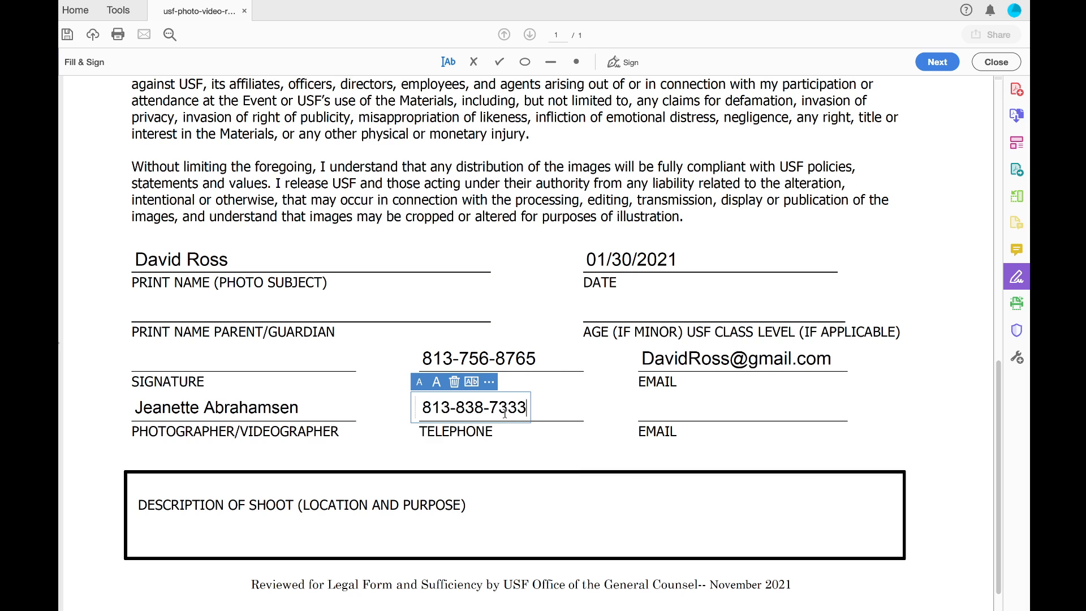
{"action": "left_click", "coordinate": [680, 402]}
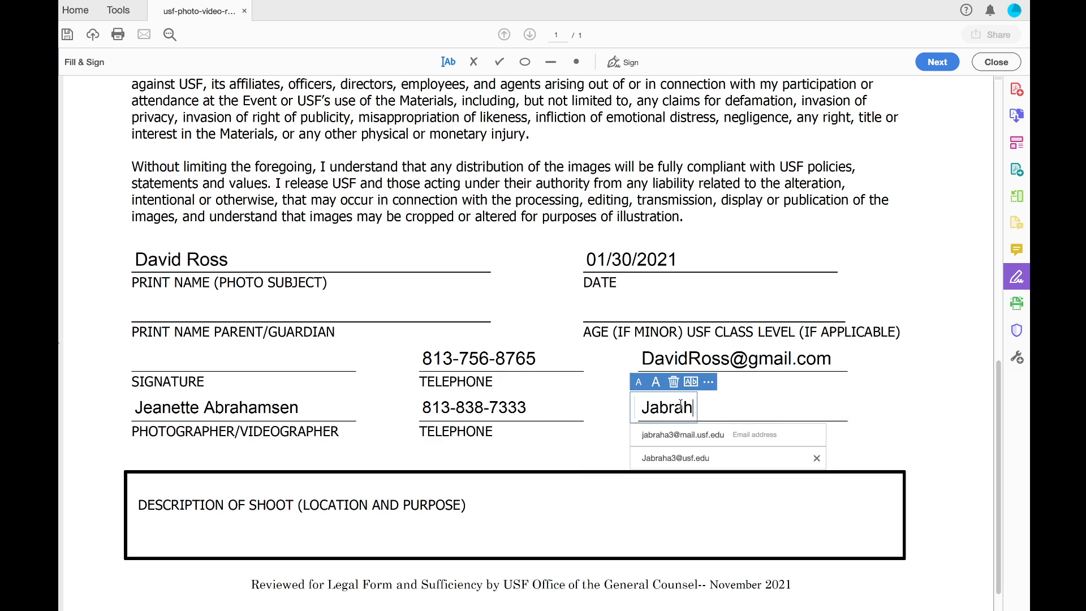
{"action": "left_click", "coordinate": [673, 455]}
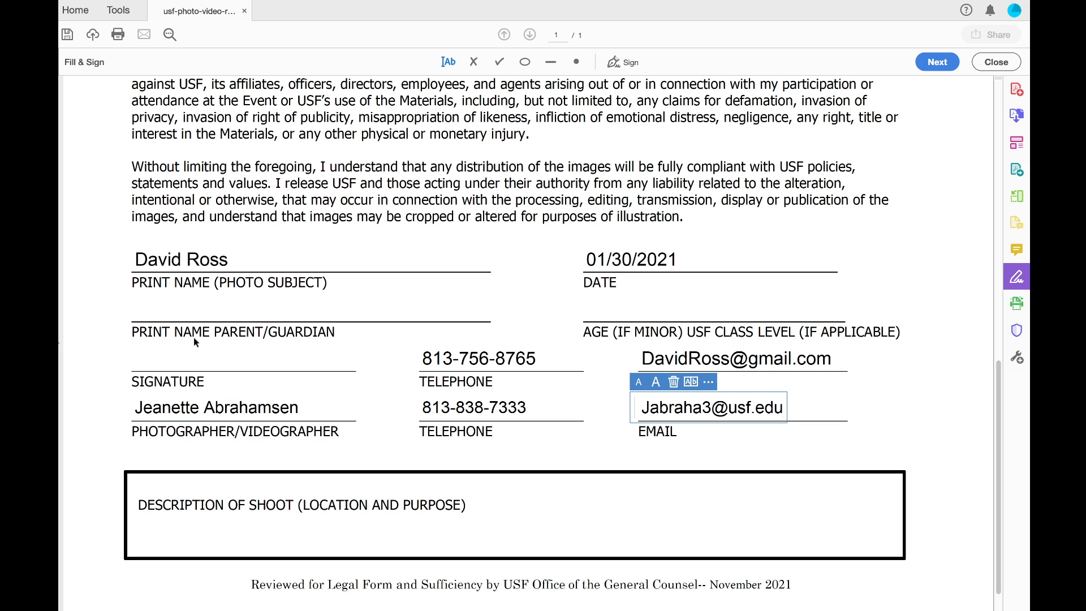
Type 'This video is for a TV news story that will air on Florida Focus' in the description box
{"action": "left_click", "coordinate": [225, 528]}
{"action": "left_click", "coordinate": [175, 532]}
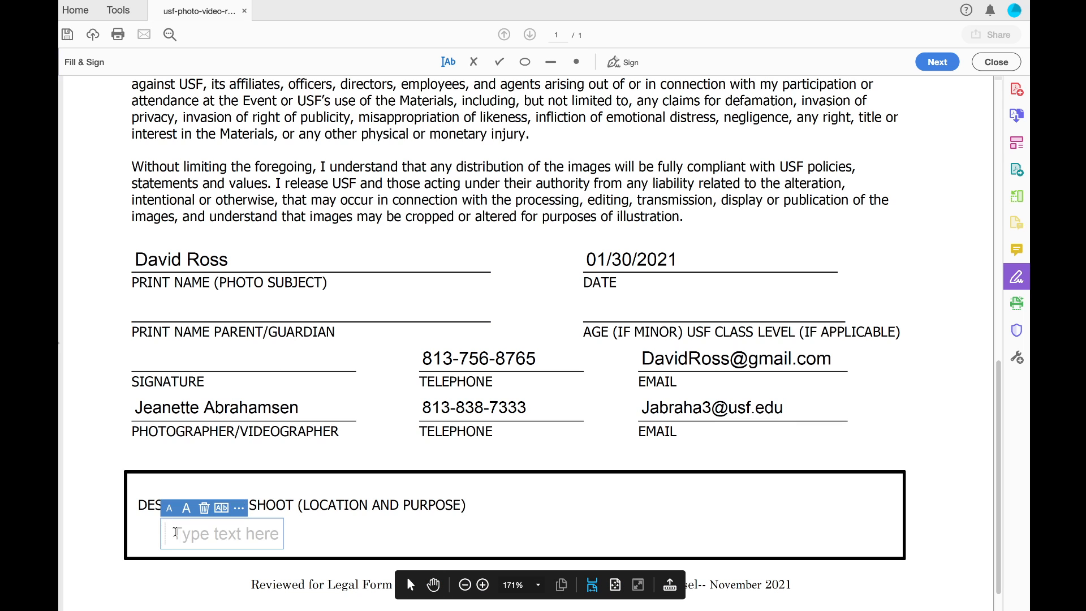
{"action": "scroll", "coordinate": [394, 303], "scroll_direction": "up", "scroll_amount": 10}
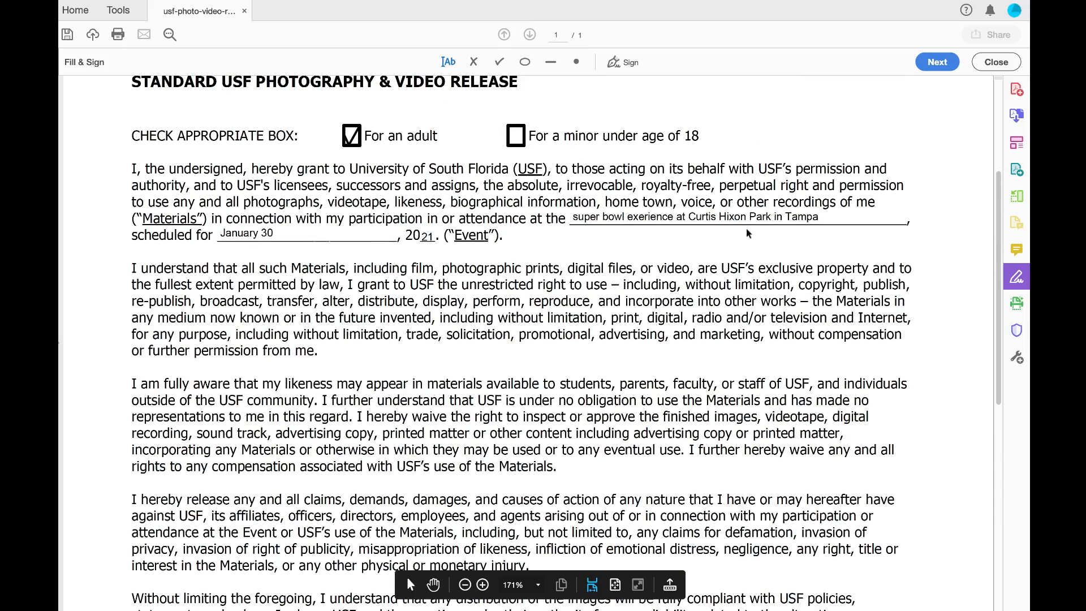
{"action": "scroll", "coordinate": [733, 244], "scroll_direction": "down", "scroll_amount": 10}
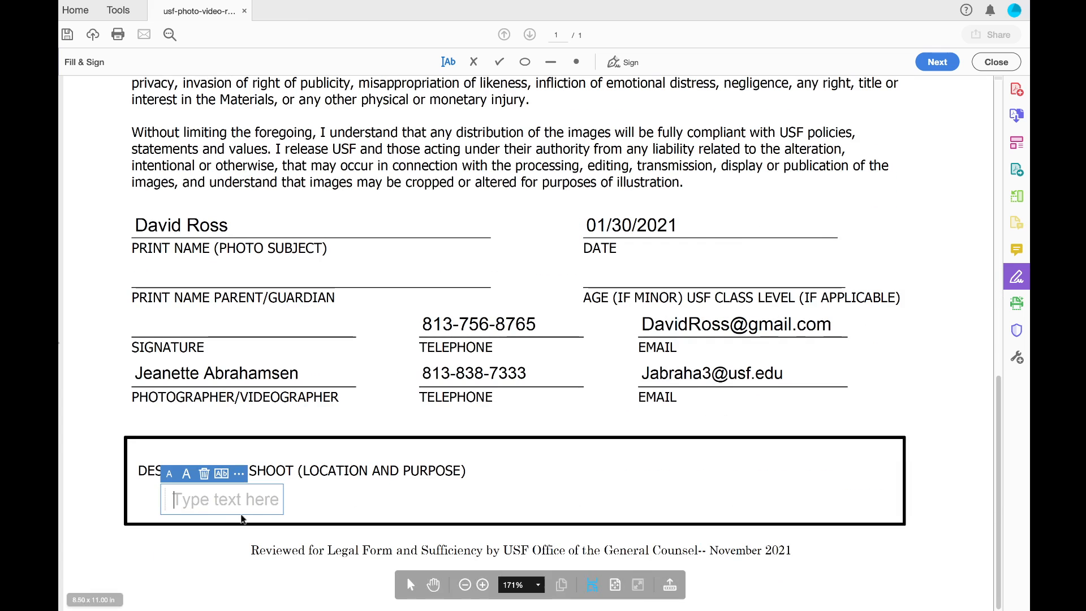
{"action": "left_click_drag", "start_coordinate": [163, 494], "coordinate": [140, 485]}
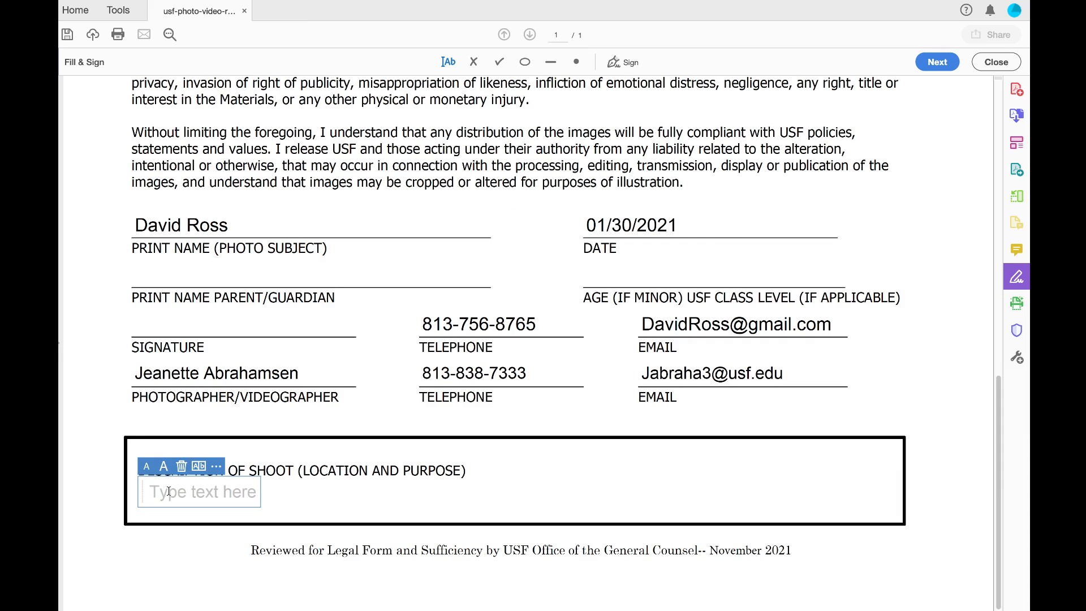
{"action": "type", "text": "This video is for a TV news story that will air on Florida Focus"}
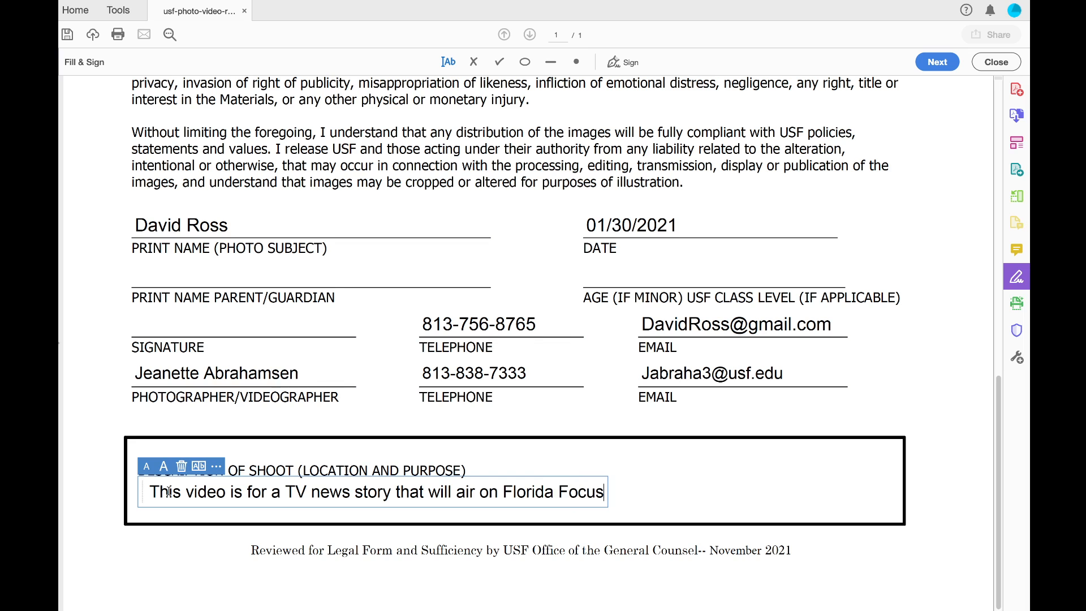
Change 'will' to 'may' and append 'and be published on our social media platforms'
{"action": "double_click", "coordinate": [439, 491]}
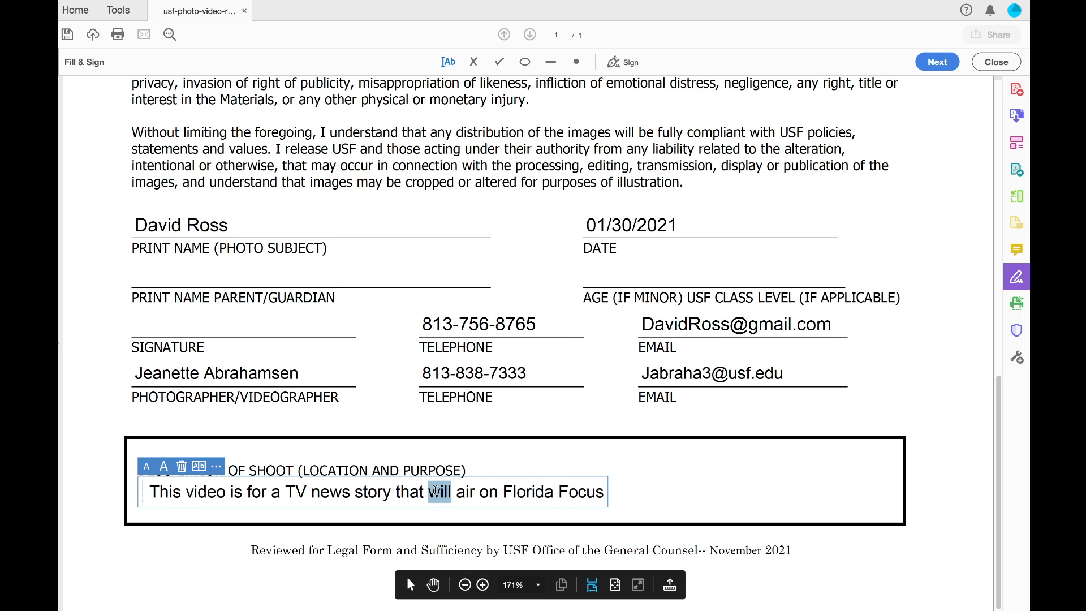
{"action": "type", "text": "may"}
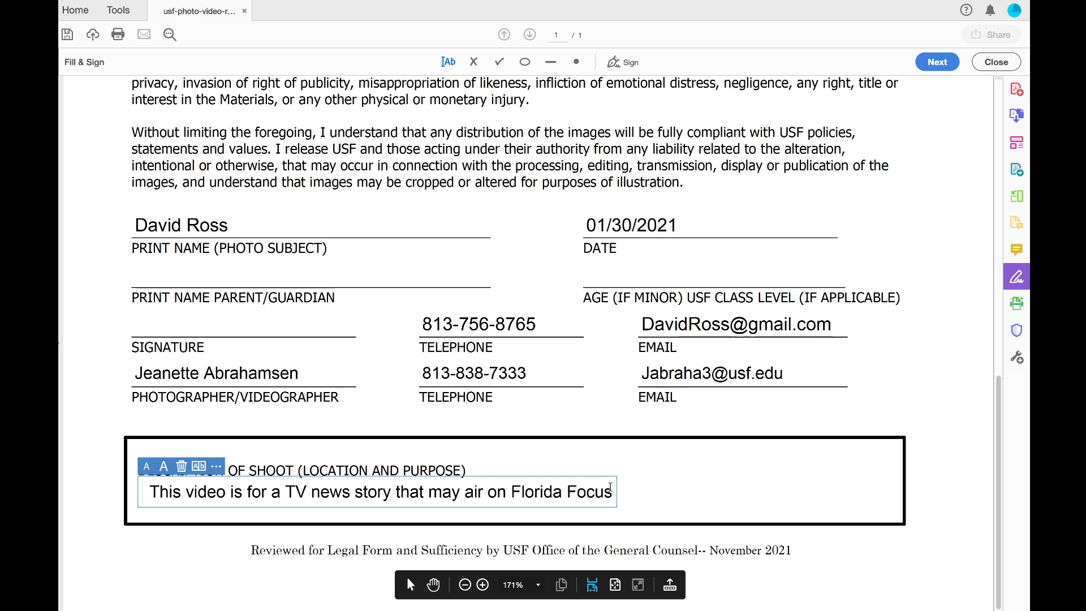
{"action": "type", "text": "and be puc"}
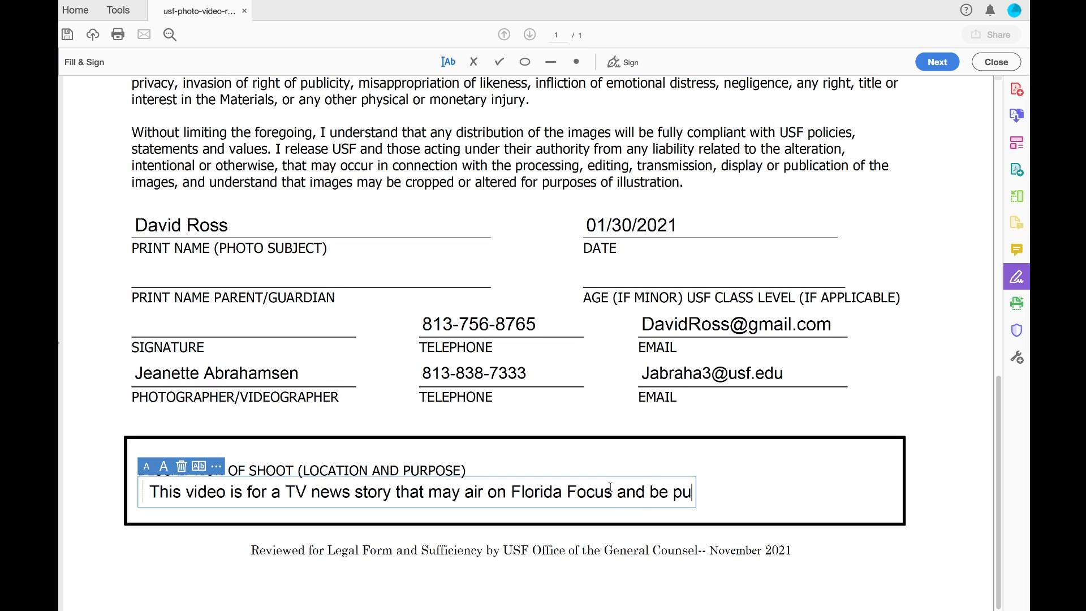
{"action": "key", "text": "BackSpace"}
{"action": "type", "text": "vli"}
{"action": "key", "text": "BackSpace"}
{"action": "key", "text": "BackSpace"}
{"action": "key", "text": "BackSpace"}
{"action": "type", "text": "blished on our social media platforms"}
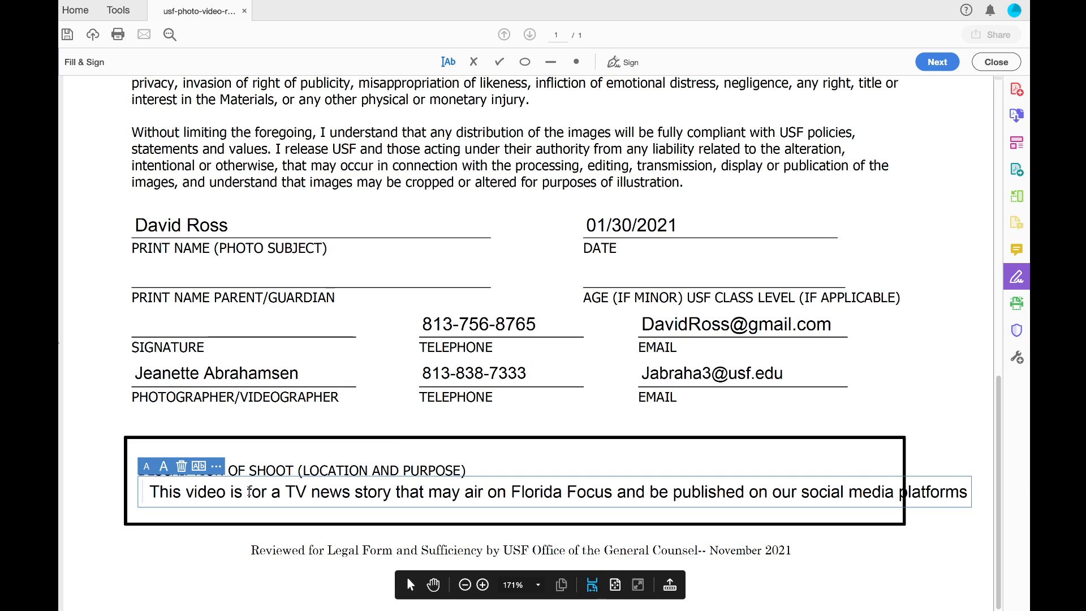
Select the whole description sentence and decrease its font size
{"action": "double_click", "coordinate": [249, 491]}
{"action": "double_click", "coordinate": [205, 492]}
{"action": "left_click", "coordinate": [153, 492]}
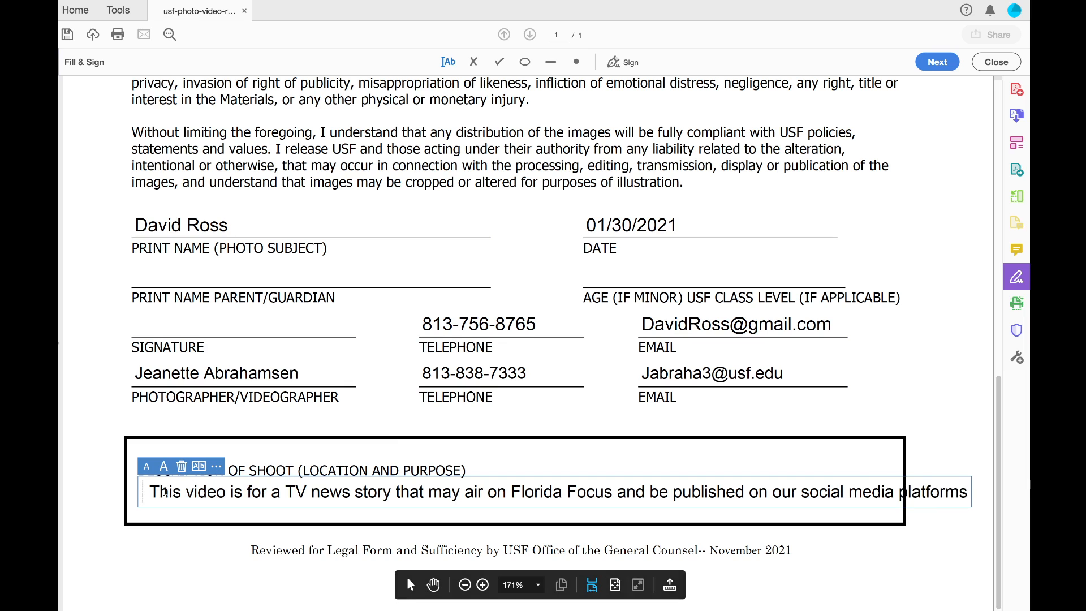
{"action": "left_click_drag", "start_coordinate": [152, 491], "coordinate": [967, 491]}
{"action": "left_click", "coordinate": [145, 466]}
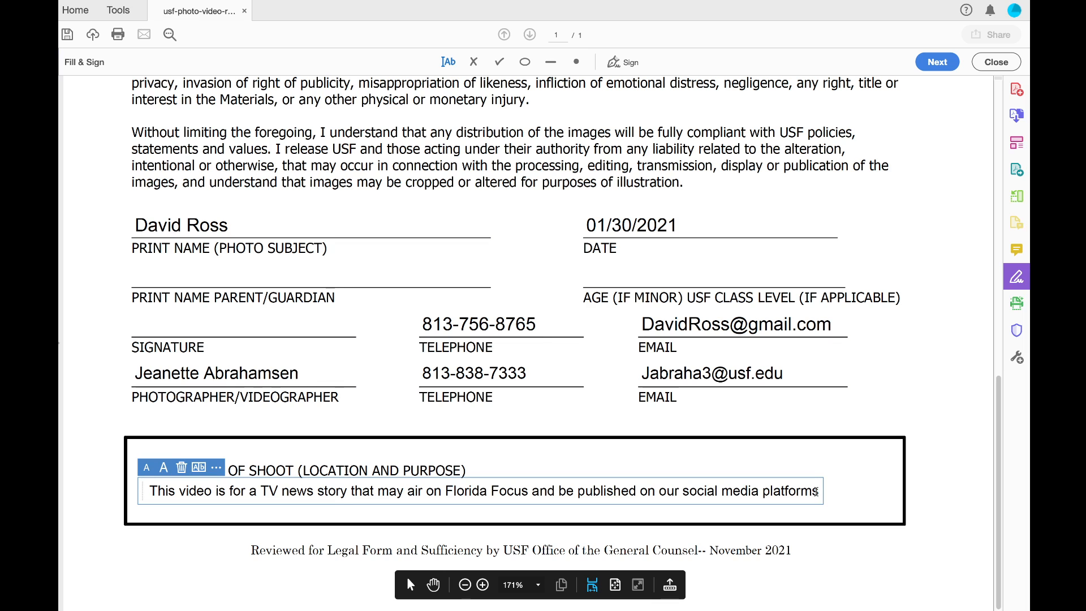
Add a second line: 'about the events leading up to the Super Bowl in Downtown Tampa.'
{"action": "key", "text": "Return"}
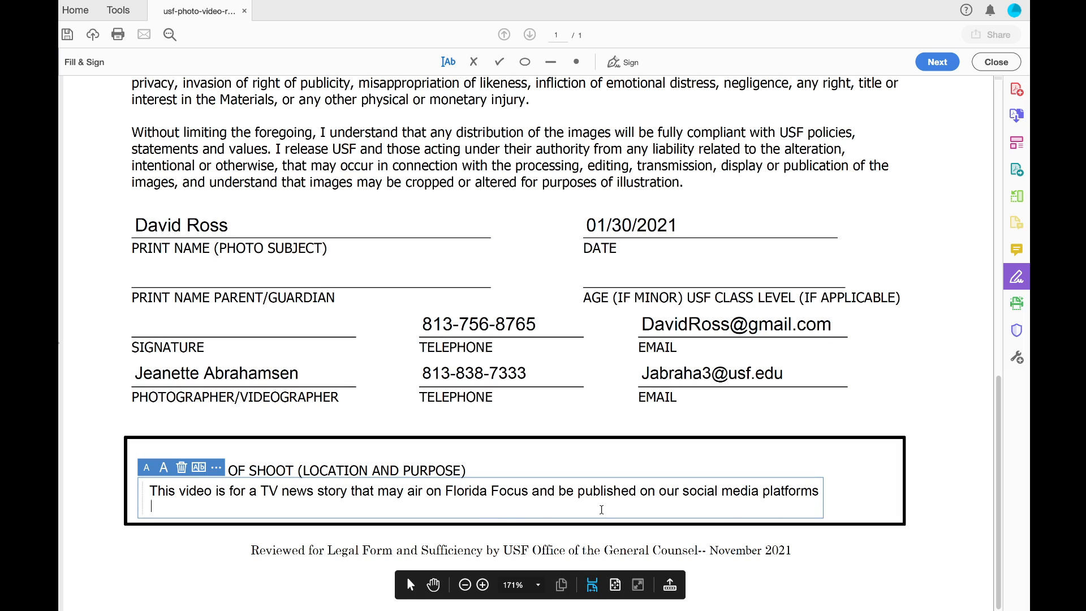
{"action": "type", "text": "about the events leading up to the Super Bowl in S"}
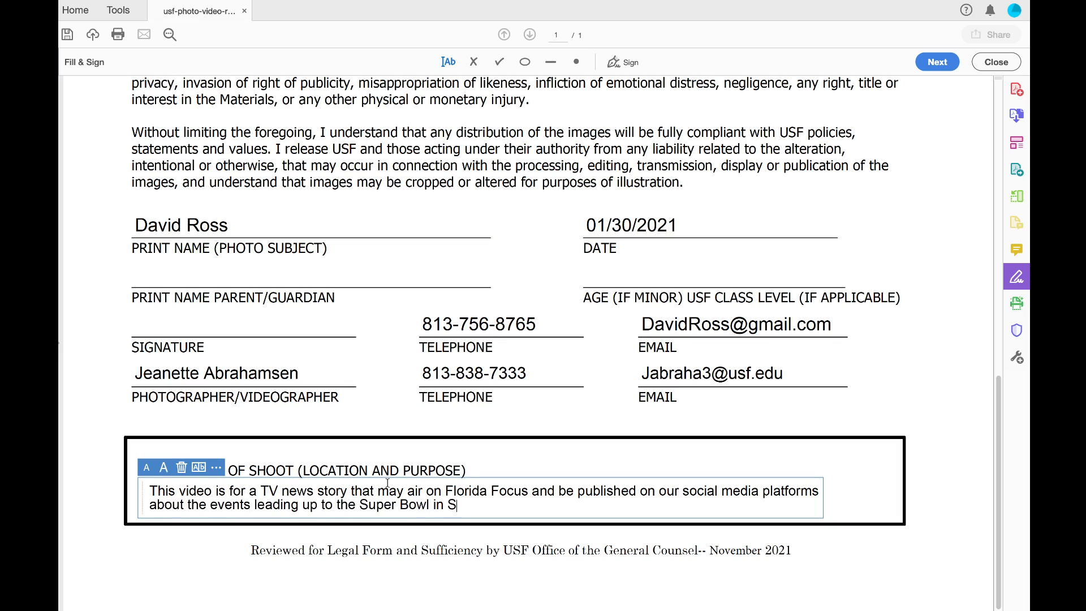
{"action": "key", "text": "BackSpace"}
{"action": "type", "text": "Downtown Tampa"}
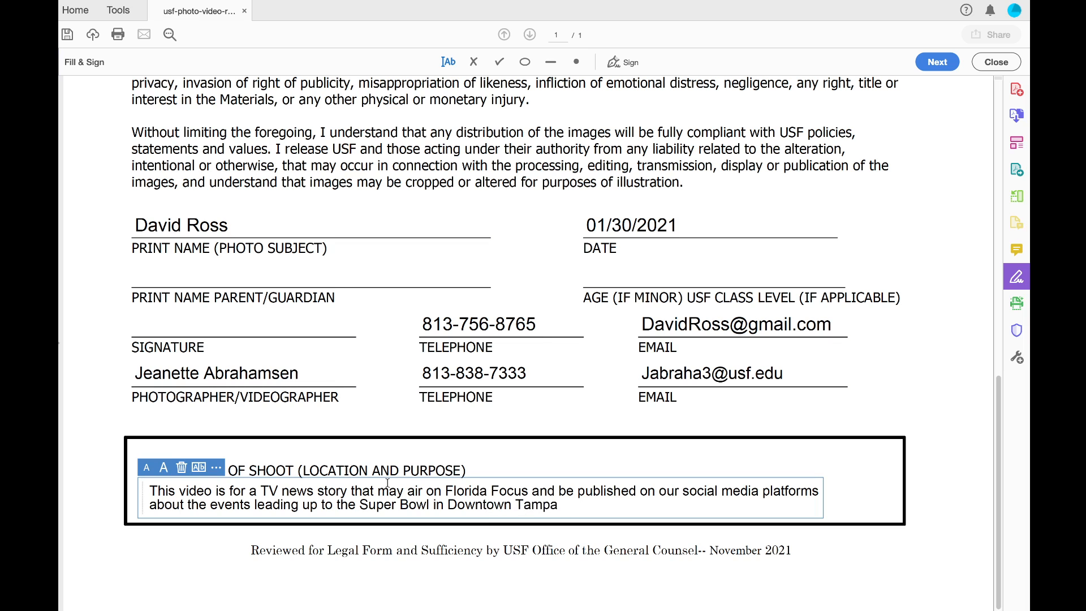
{"action": "key", "text": "BackSpace"}
{"action": "type", "text": "."}
Save the filled release form in place
{"action": "scroll", "coordinate": [766, 499], "scroll_direction": "up", "scroll_amount": 12}
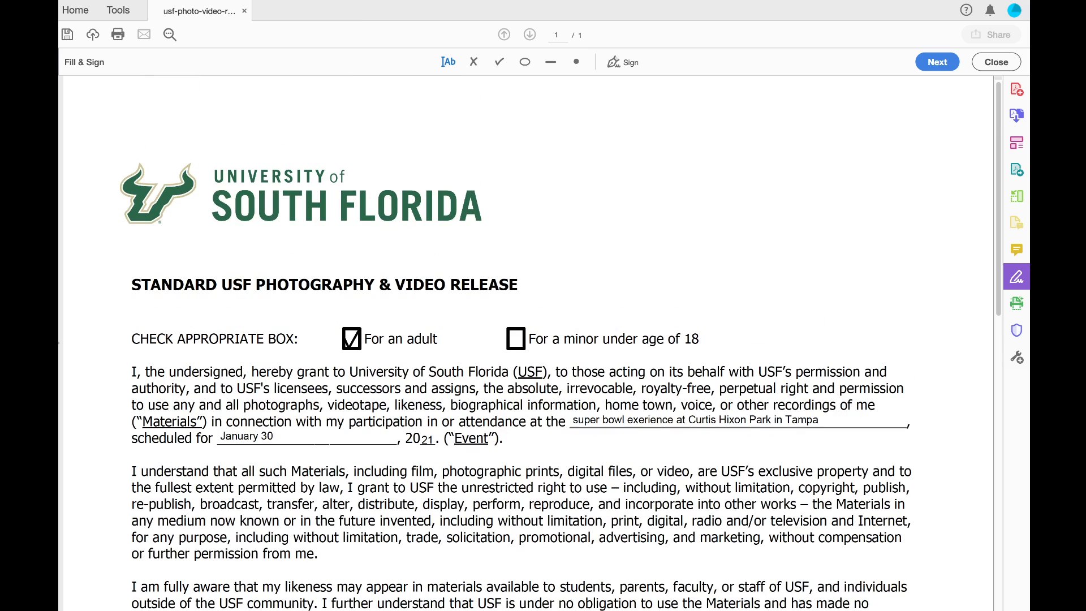
{"action": "mouse_move", "coordinate": [116, 5]}
{"action": "left_click", "coordinate": [162, 7]}
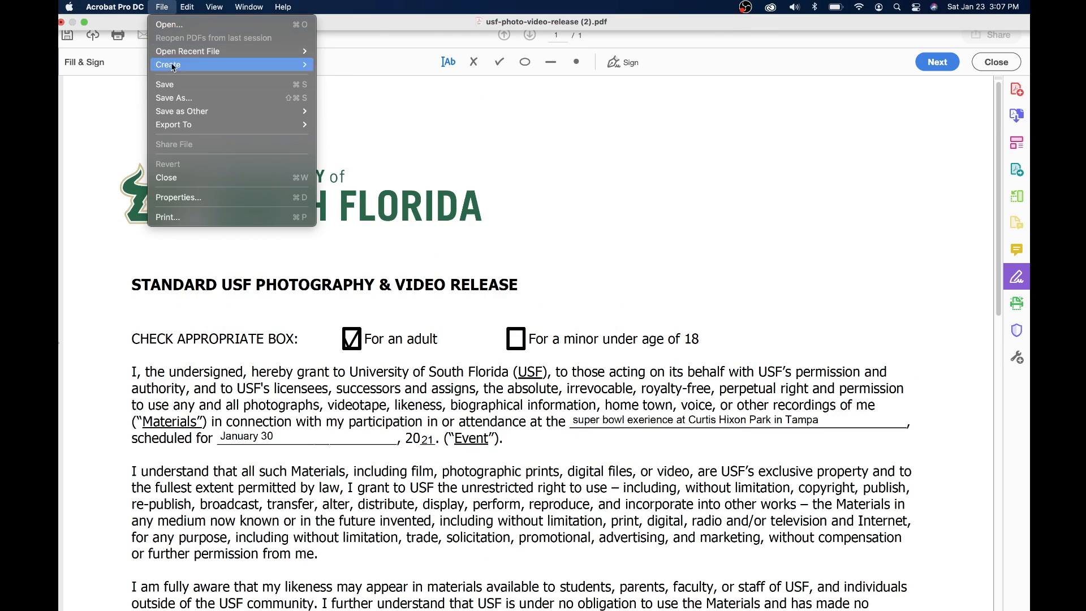
{"action": "left_click", "coordinate": [174, 86]}
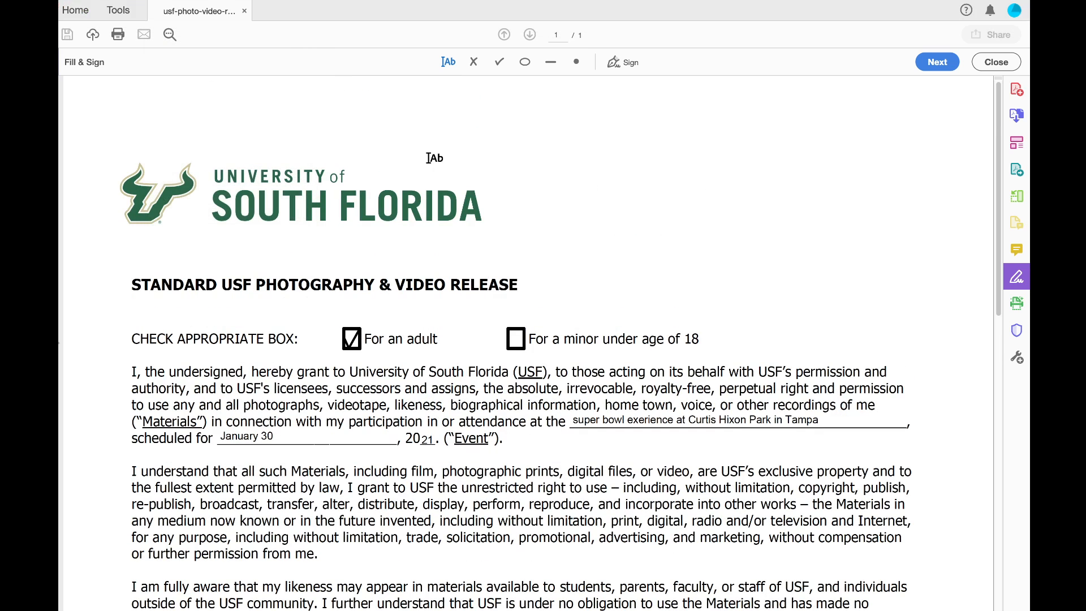
Save a copy to Downloads with a file name naming the interview subject and interviewer
{"action": "mouse_move", "coordinate": [113, 4]}
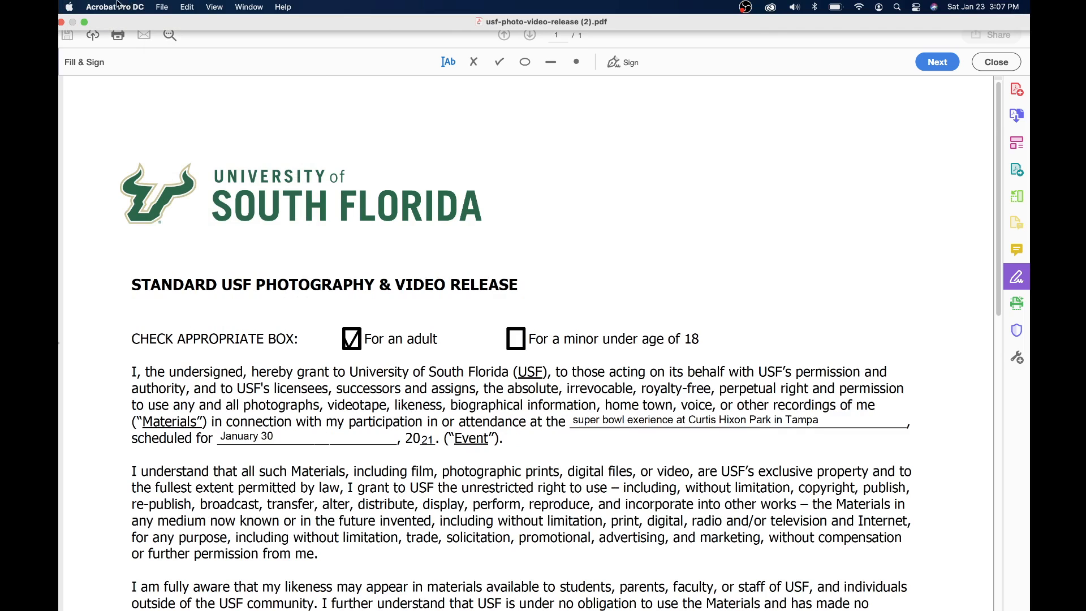
{"action": "left_click", "coordinate": [162, 7]}
{"action": "left_click", "coordinate": [183, 100]}
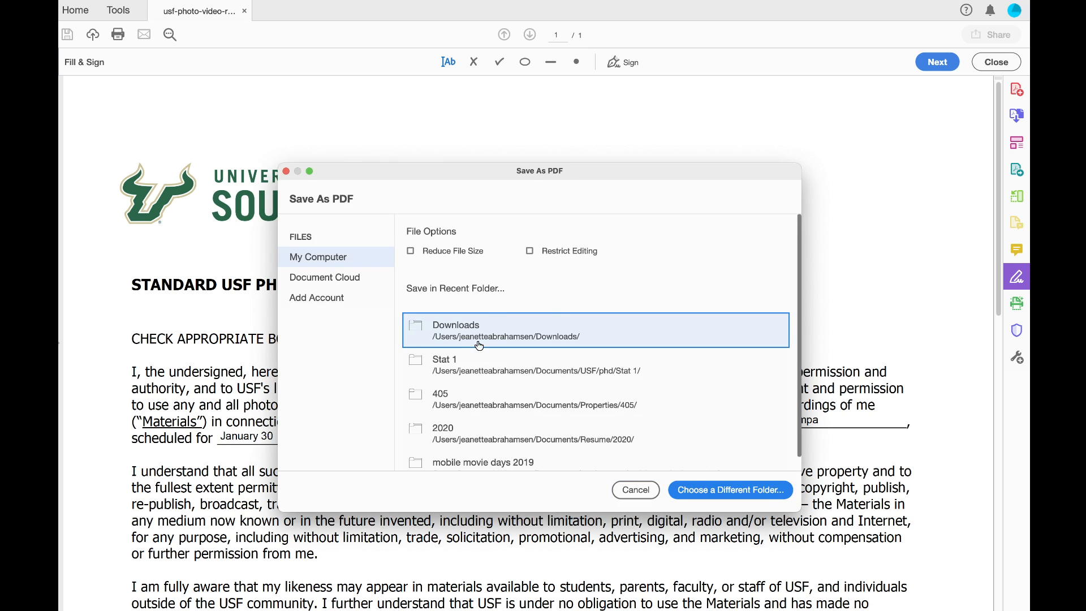
{"action": "left_click", "coordinate": [487, 324]}
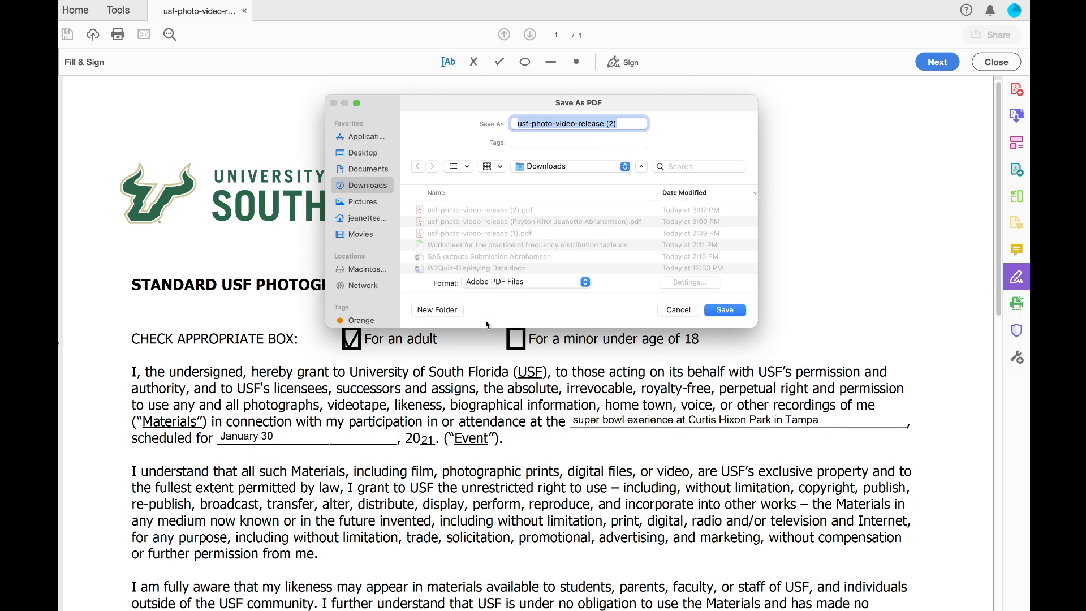
{"action": "left_click", "coordinate": [613, 123]}
{"action": "key", "text": "BackSpace"}
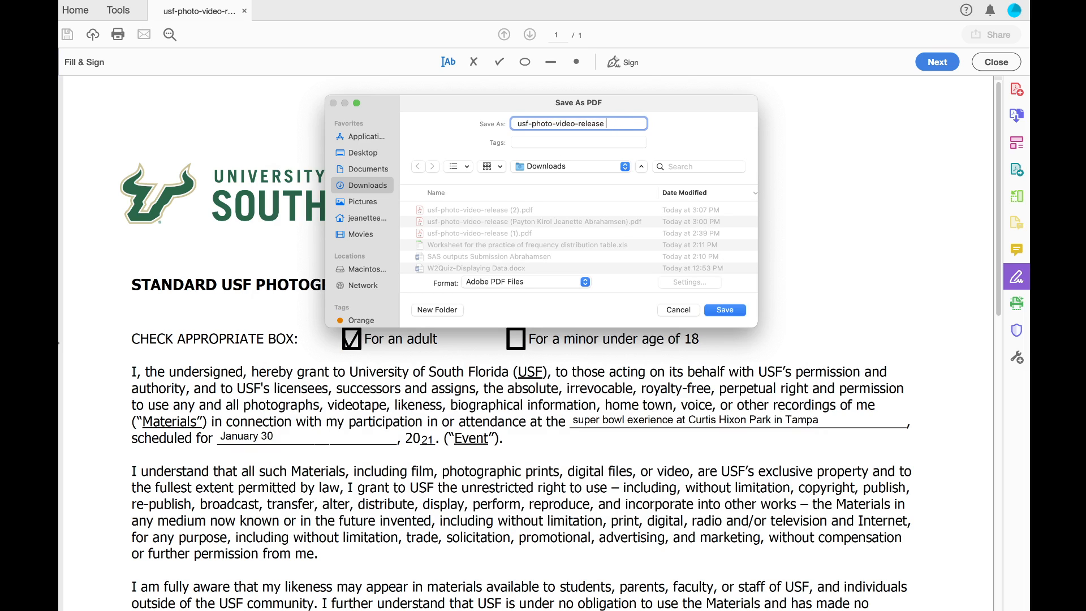
{"action": "type", "text": " interview"}
{"action": "key", "text": "Return"}
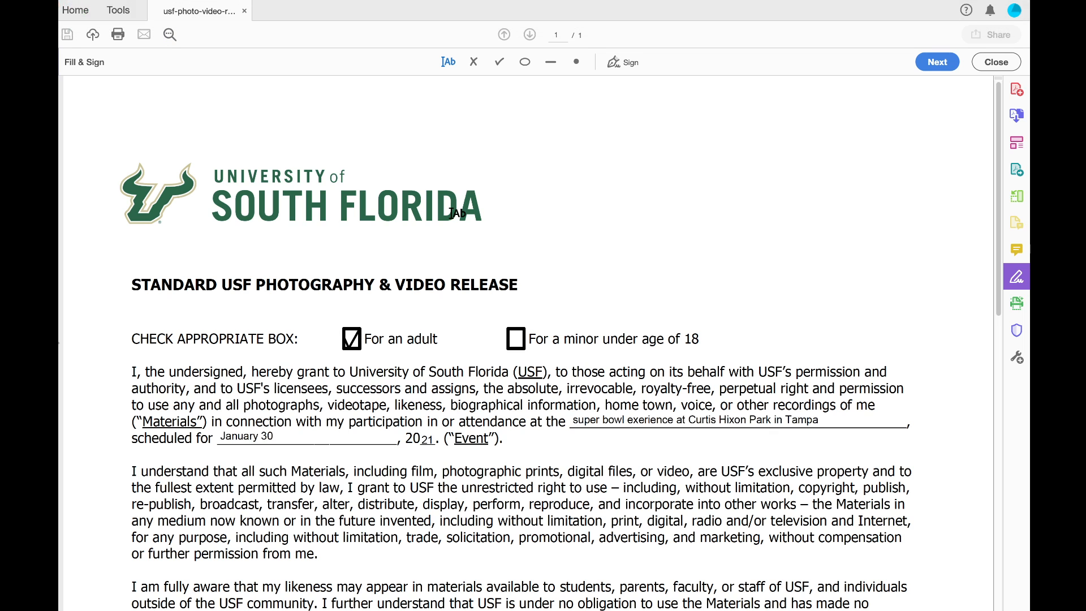
{"action": "scroll", "coordinate": [456, 212], "scroll_direction": "down", "scroll_amount": 10}
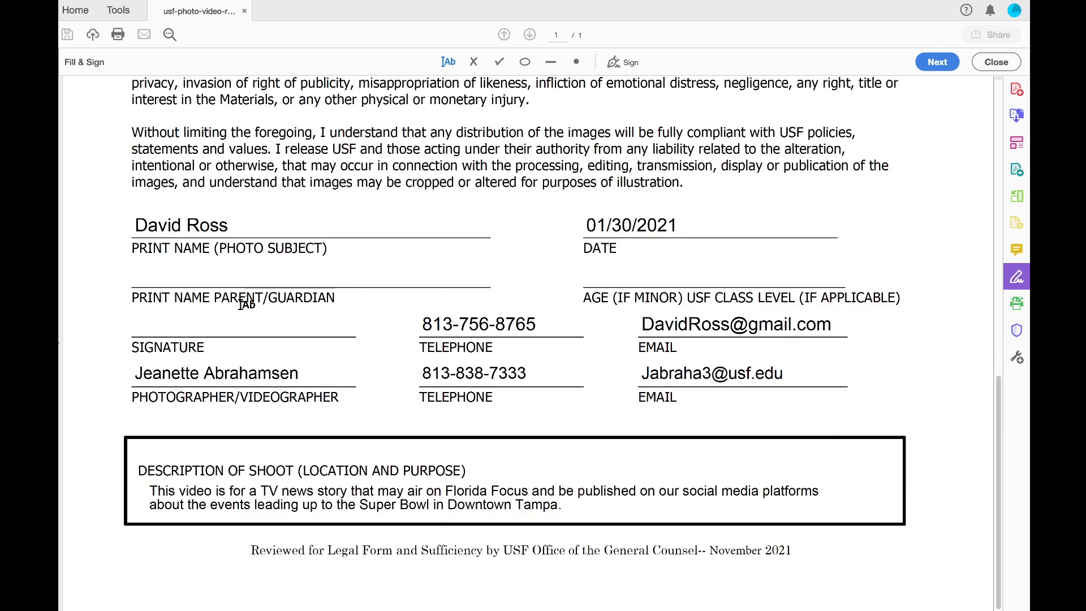
{"action": "left_click", "coordinate": [613, 71]}
{"action": "left_click", "coordinate": [582, 92]}
{"action": "left_click", "coordinate": [138, 334]}
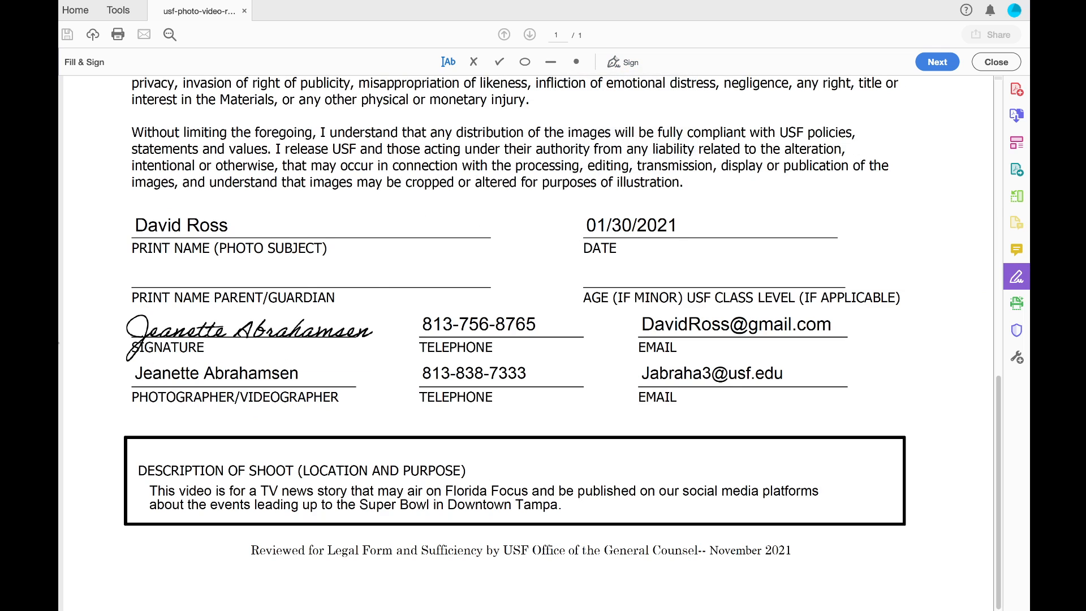
{"action": "left_click", "coordinate": [246, 327]}
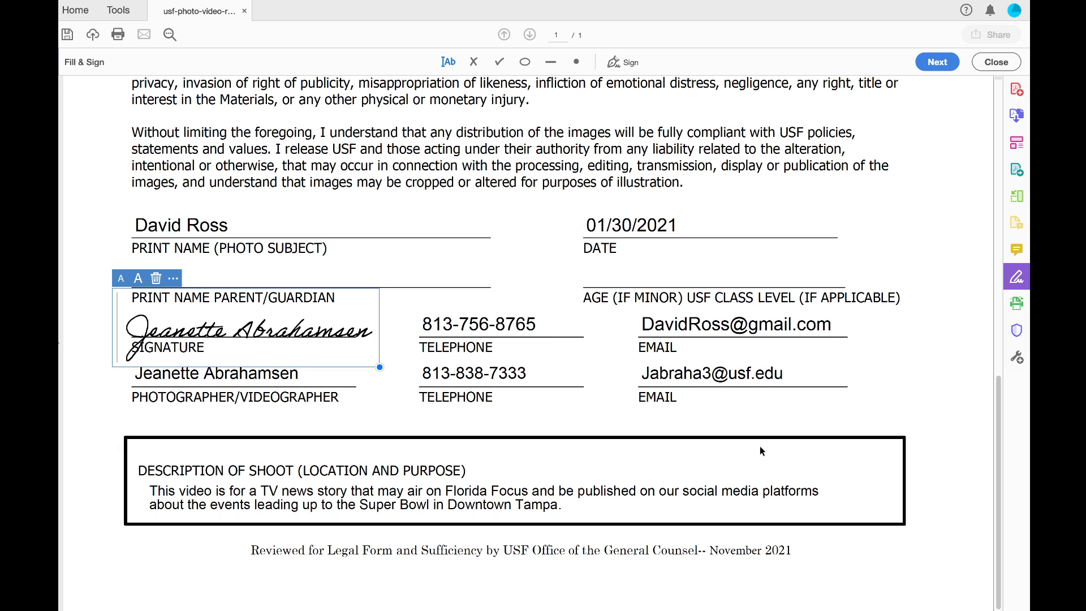
{"action": "left_click", "coordinate": [156, 277]}
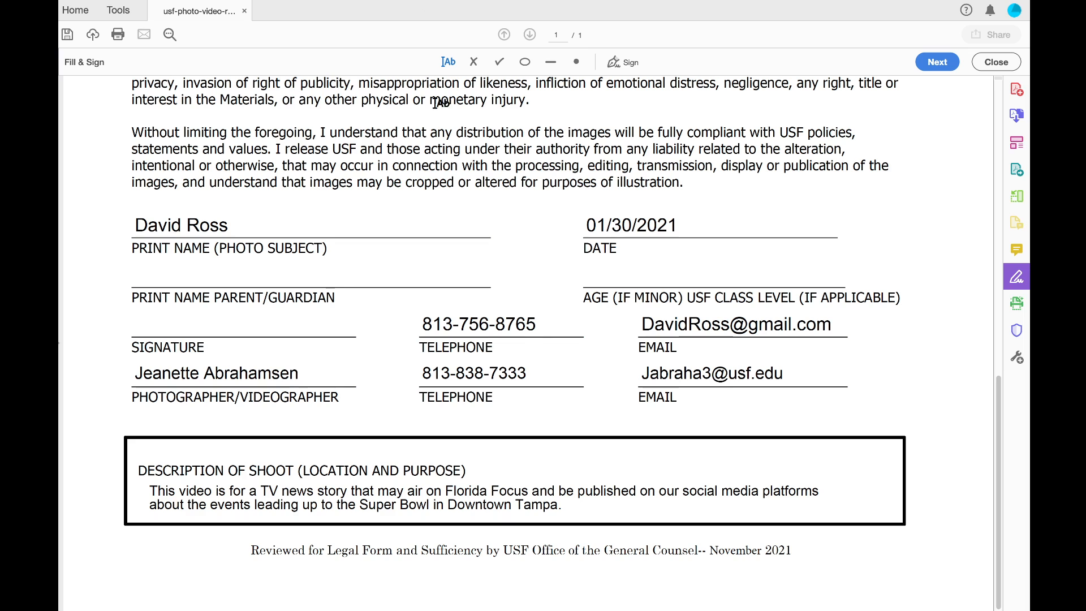
Leave Acrobat full screen and bring up Chrome full screen on the 'usf docusign' Google results
{"action": "mouse_move", "coordinate": [77, 7]}
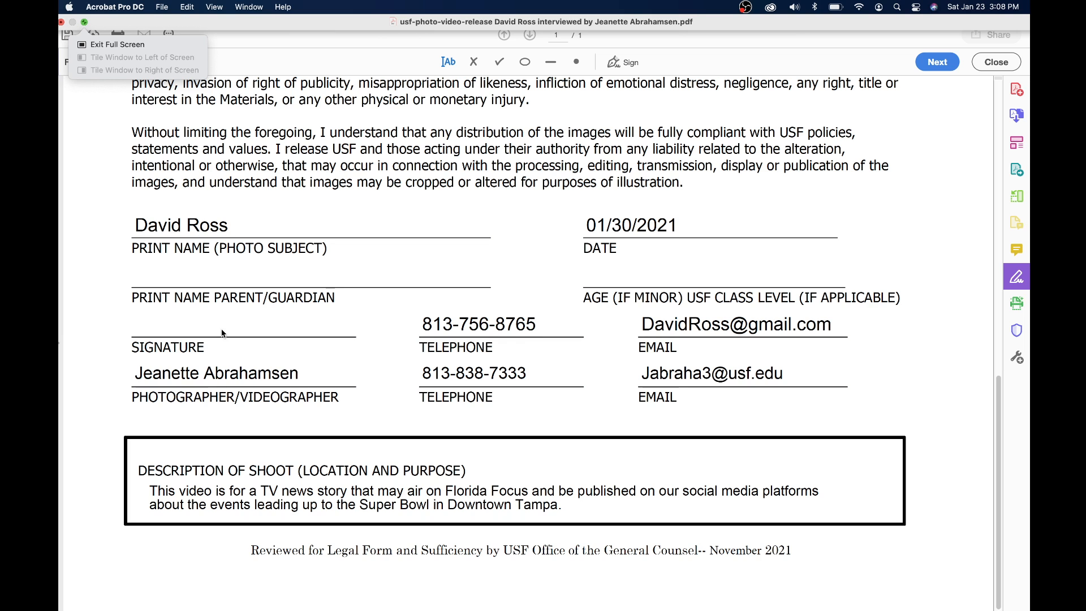
{"action": "left_click", "coordinate": [85, 24]}
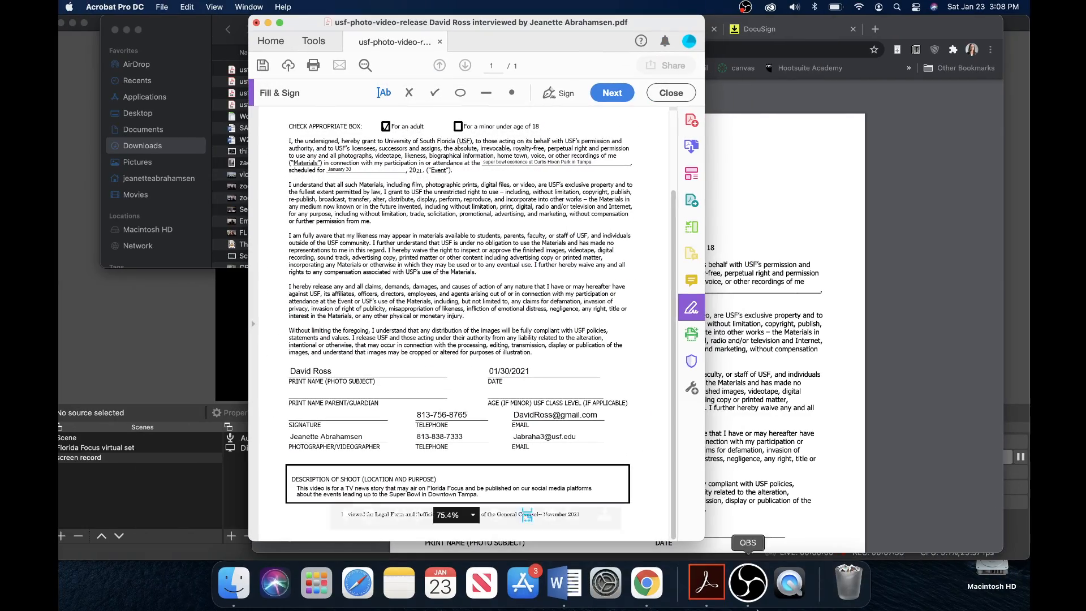
{"action": "left_click", "coordinate": [651, 579]}
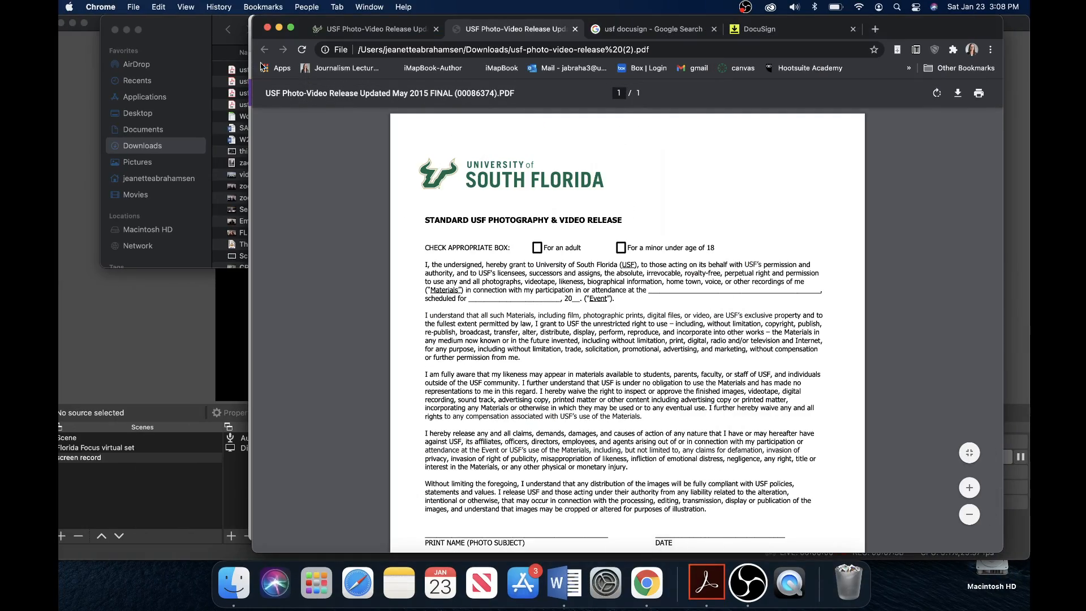
{"action": "left_click", "coordinate": [291, 28]}
{"action": "left_click", "coordinate": [398, 15]}
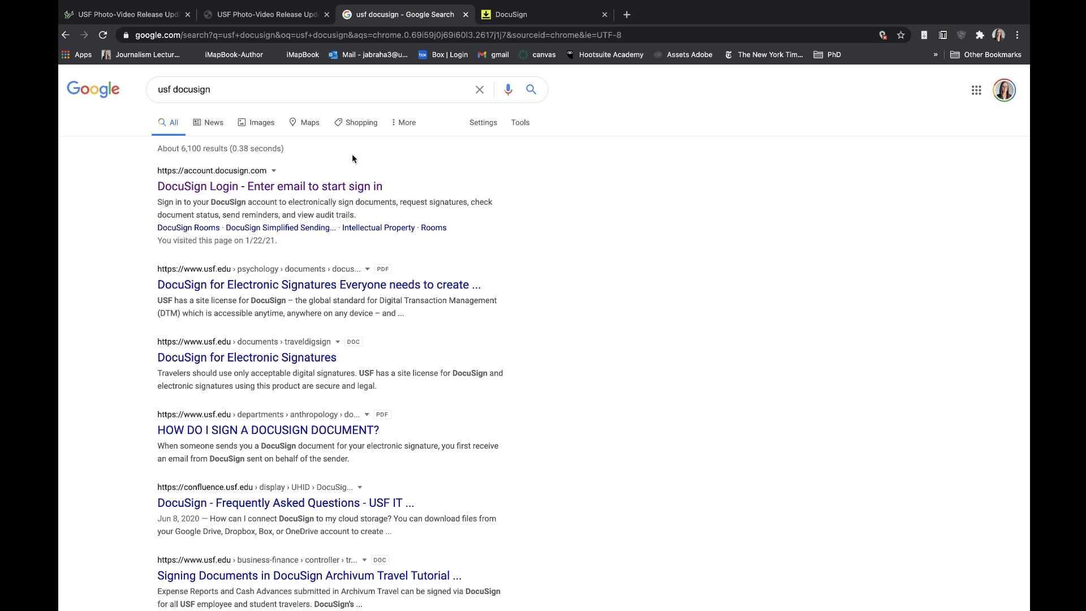
Start a DocuSign envelope with the release PDF from Downloads, skipping matching templates
{"action": "left_click", "coordinate": [512, 13]}
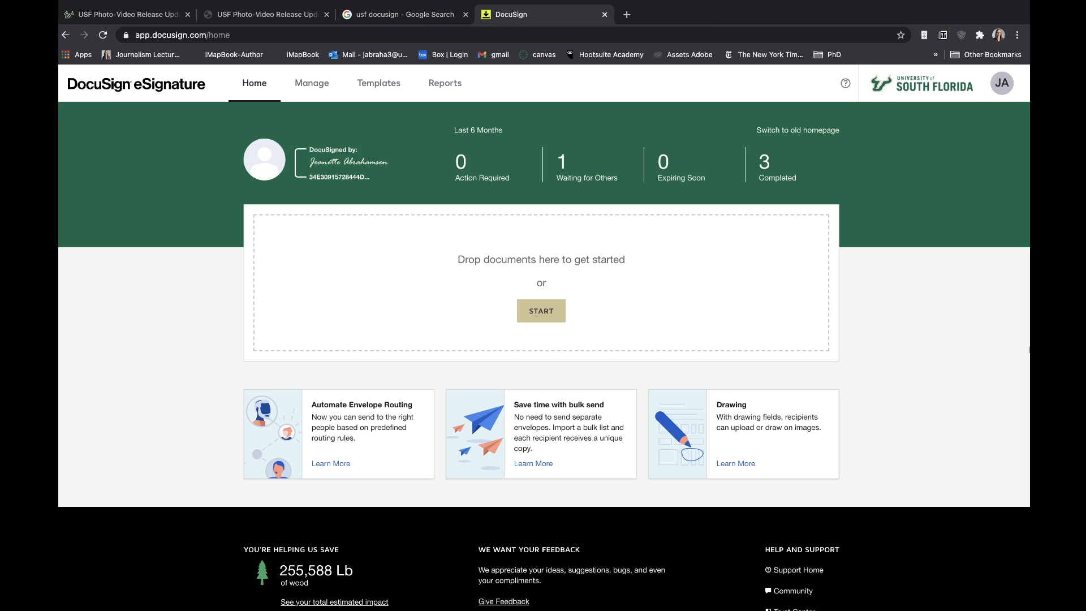
{"action": "left_click", "coordinate": [563, 310]}
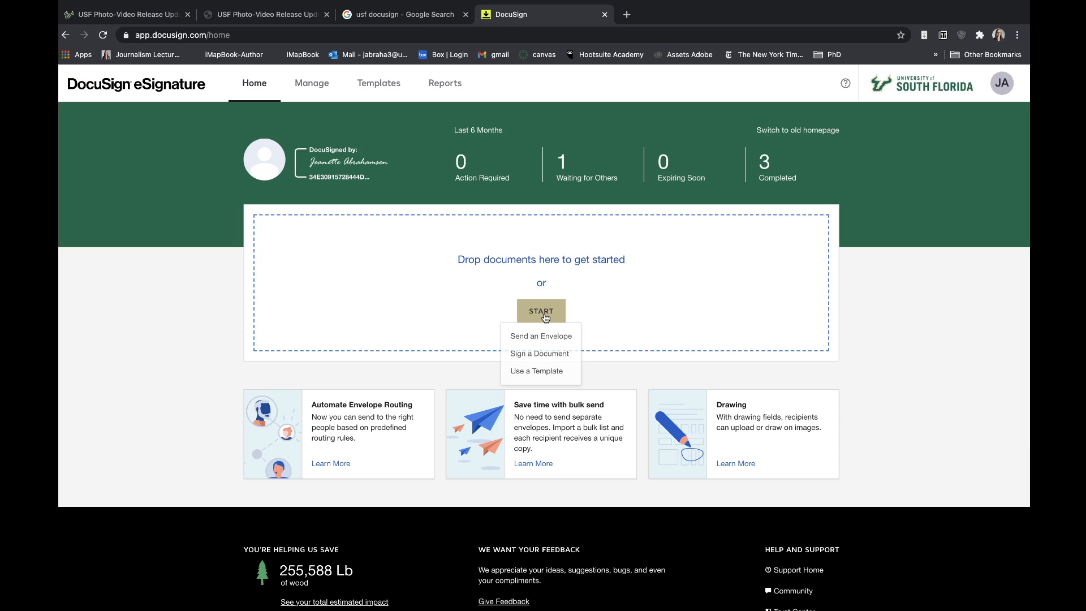
{"action": "left_click", "coordinate": [542, 265]}
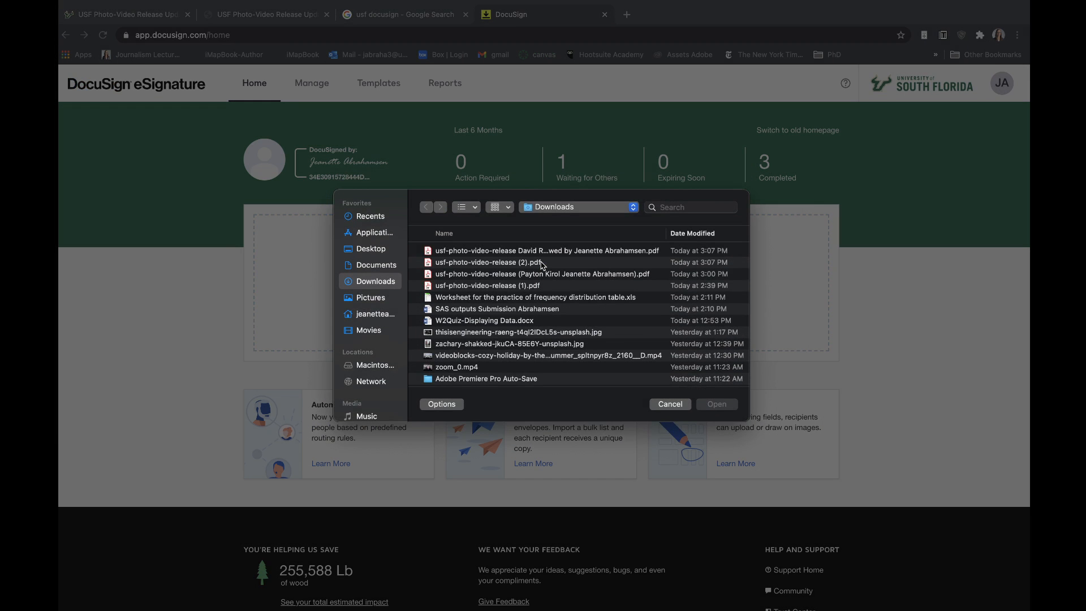
{"action": "double_click", "coordinate": [581, 252]}
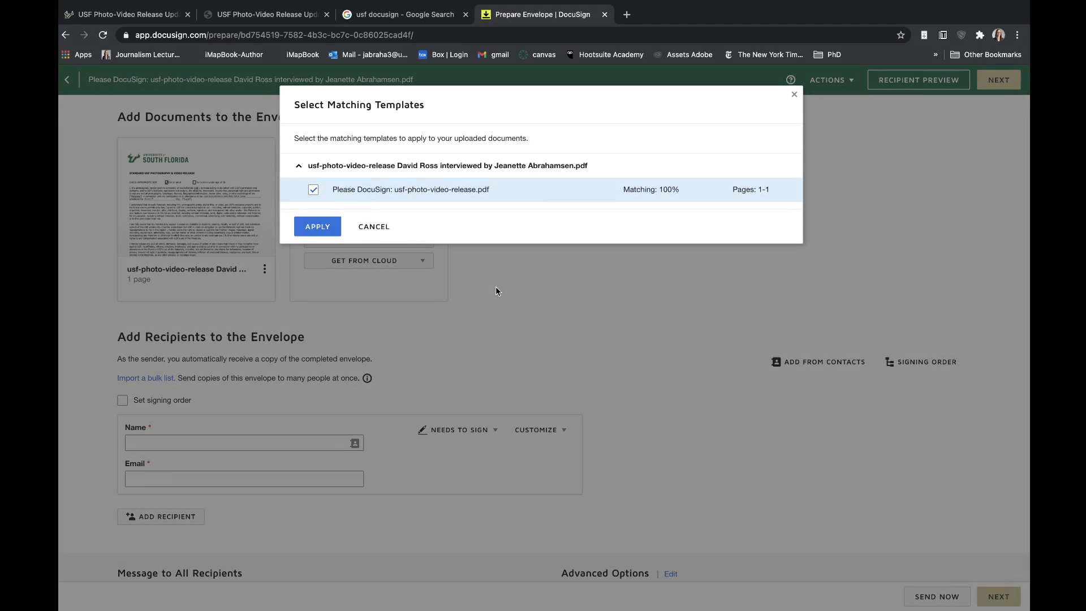
{"action": "left_click", "coordinate": [372, 227]}
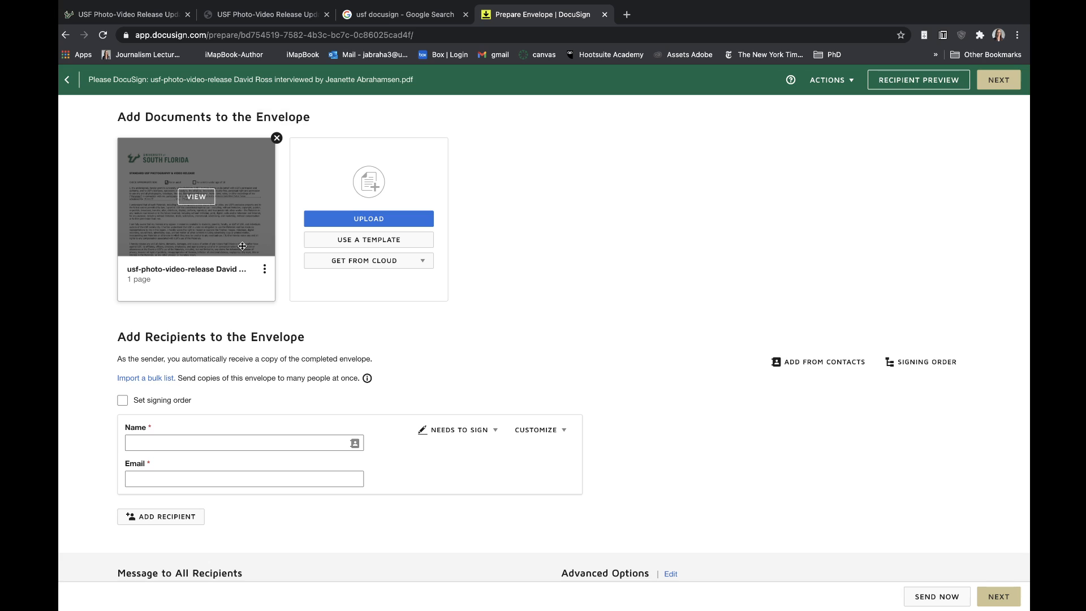
Preview the uploaded one-page release document, then close the preview
{"action": "left_click", "coordinate": [199, 197]}
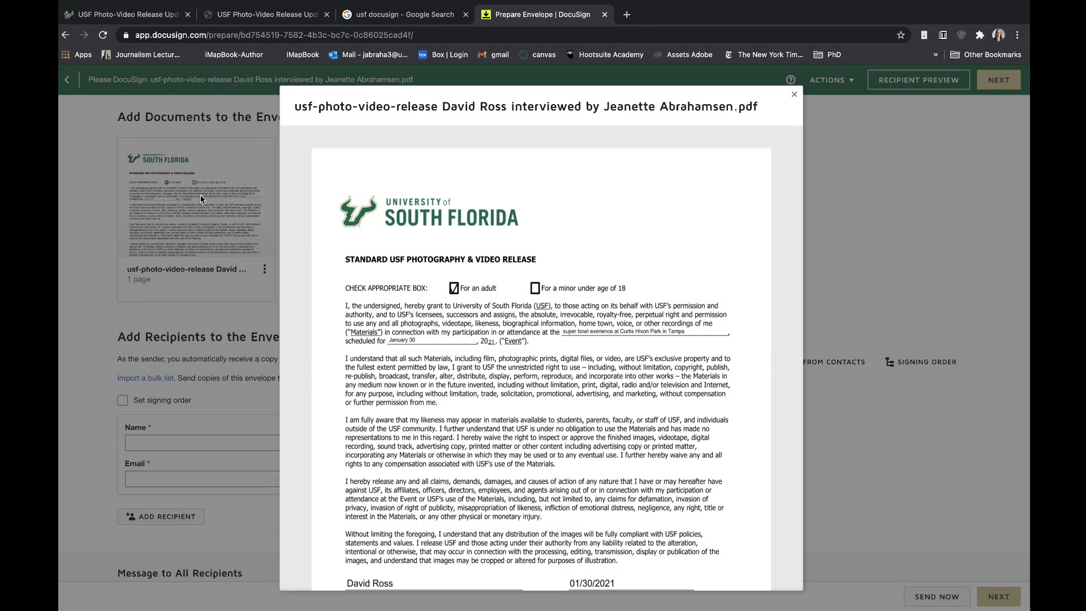
{"action": "scroll", "coordinate": [648, 298], "scroll_direction": "down", "scroll_amount": 4}
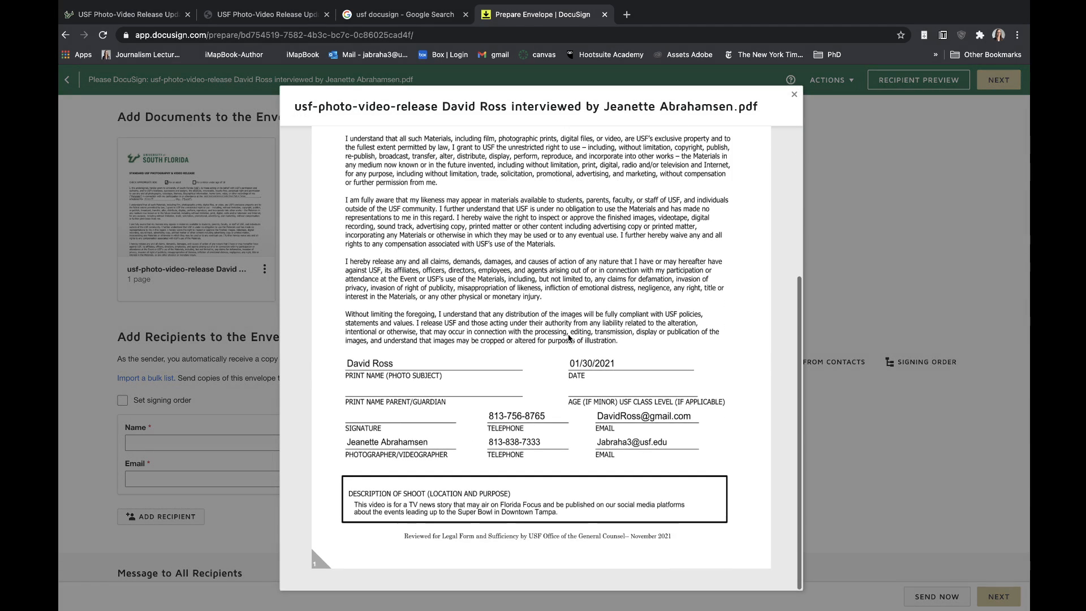
{"action": "scroll", "coordinate": [648, 298], "scroll_direction": "up", "scroll_amount": 4}
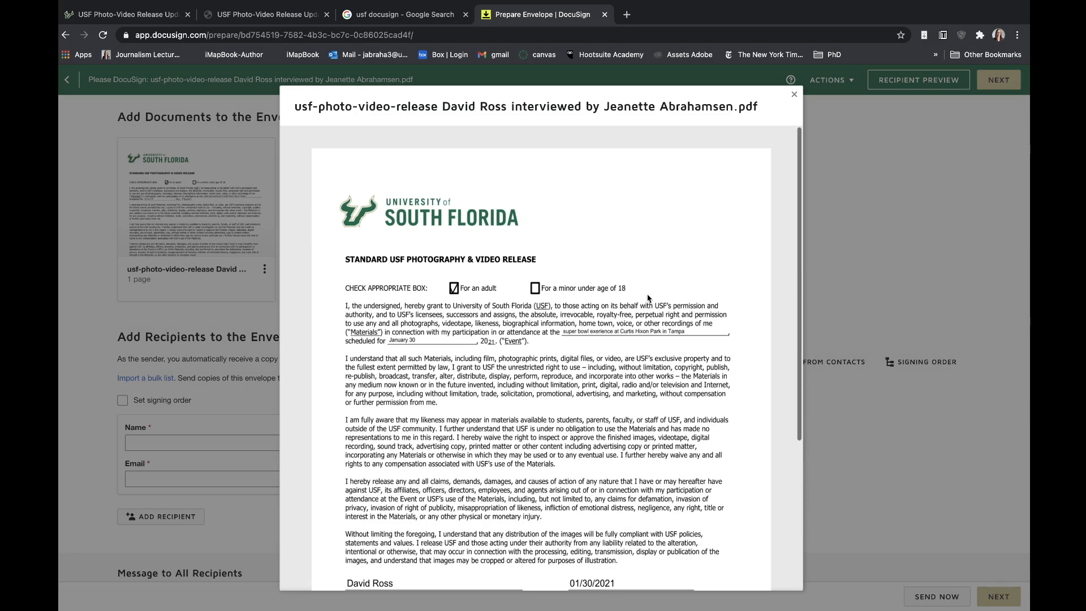
{"action": "left_click", "coordinate": [794, 98]}
{"action": "scroll", "coordinate": [570, 230], "scroll_direction": "down", "scroll_amount": 3}
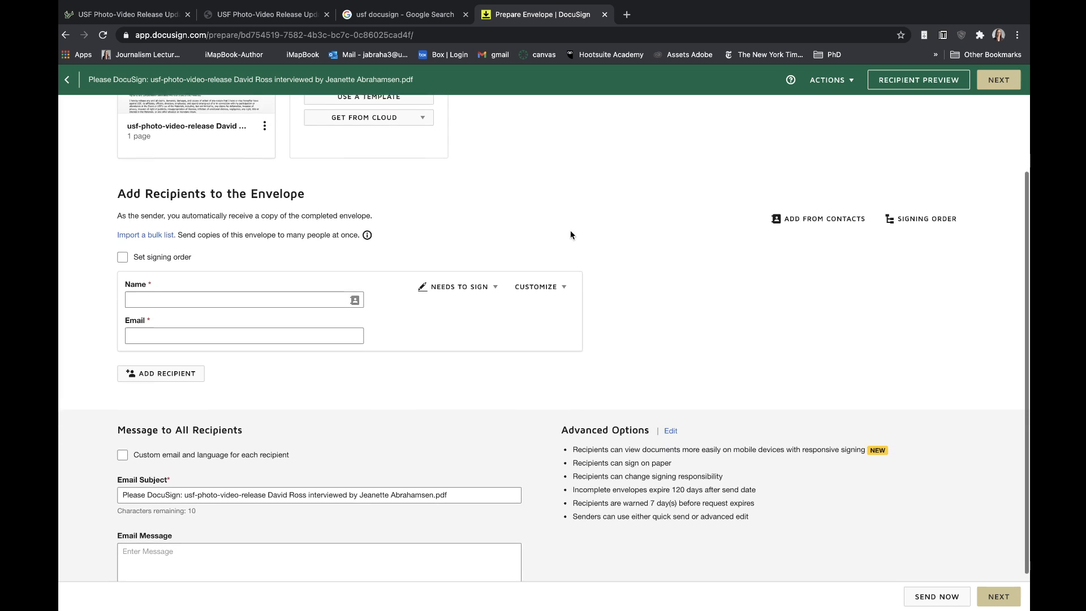
Enter the photo subject's full name and e-mail address as the recipient
{"action": "left_click", "coordinate": [271, 291]}
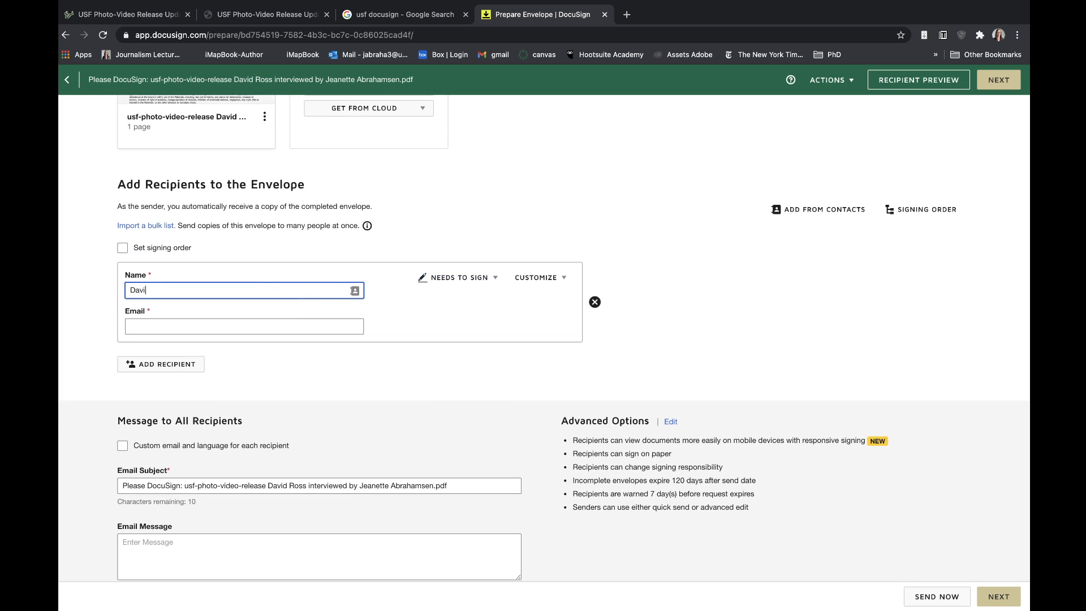
{"action": "key", "text": "Tab"}
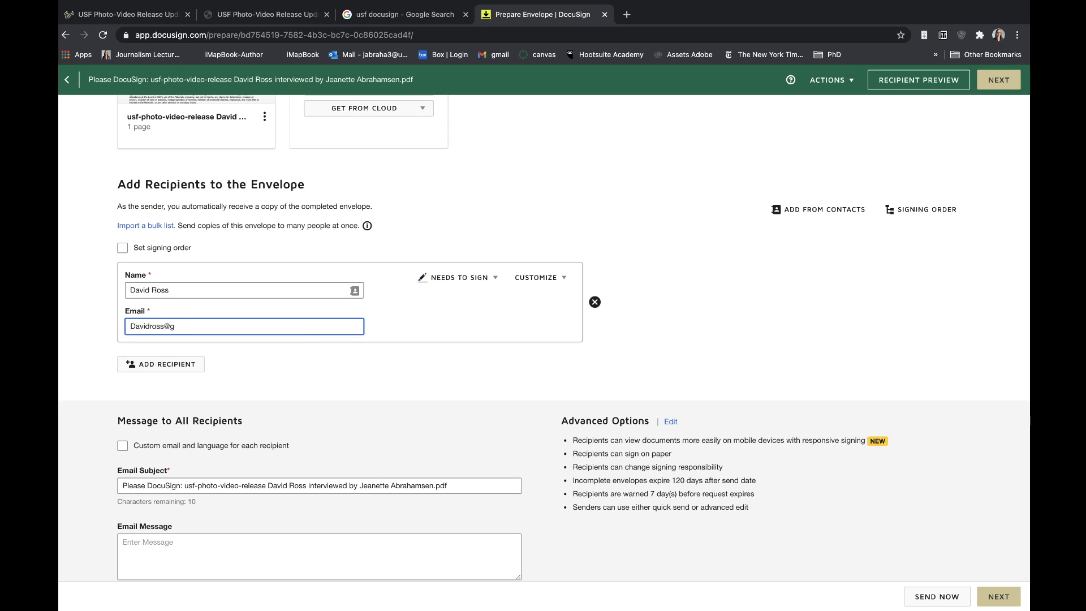
{"action": "left_click", "coordinate": [373, 381]}
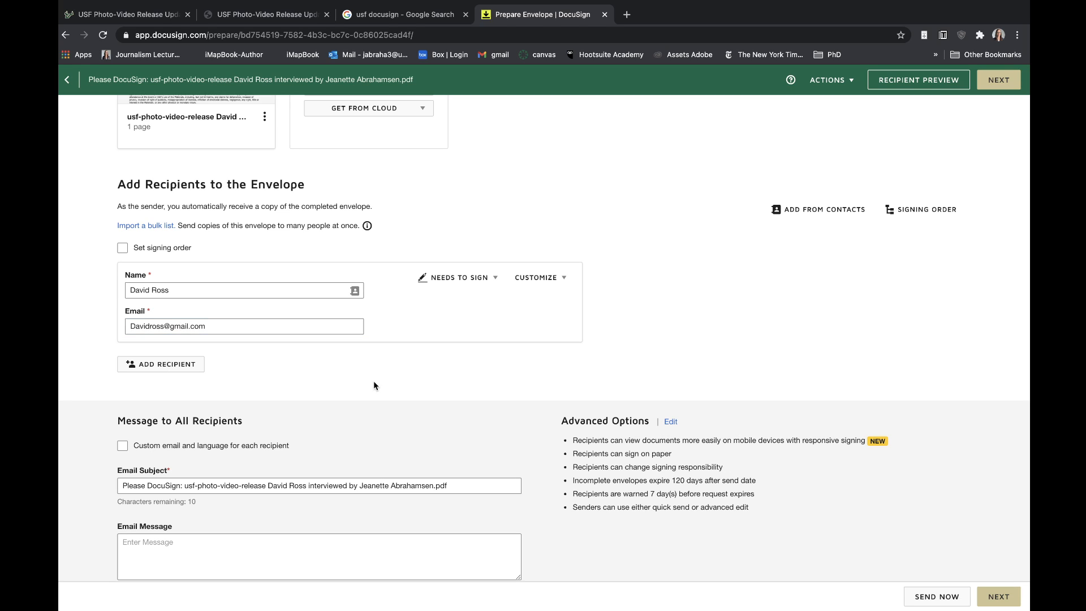
Keep the recipient's role set to Needs to Sign
{"action": "left_click", "coordinate": [493, 280]}
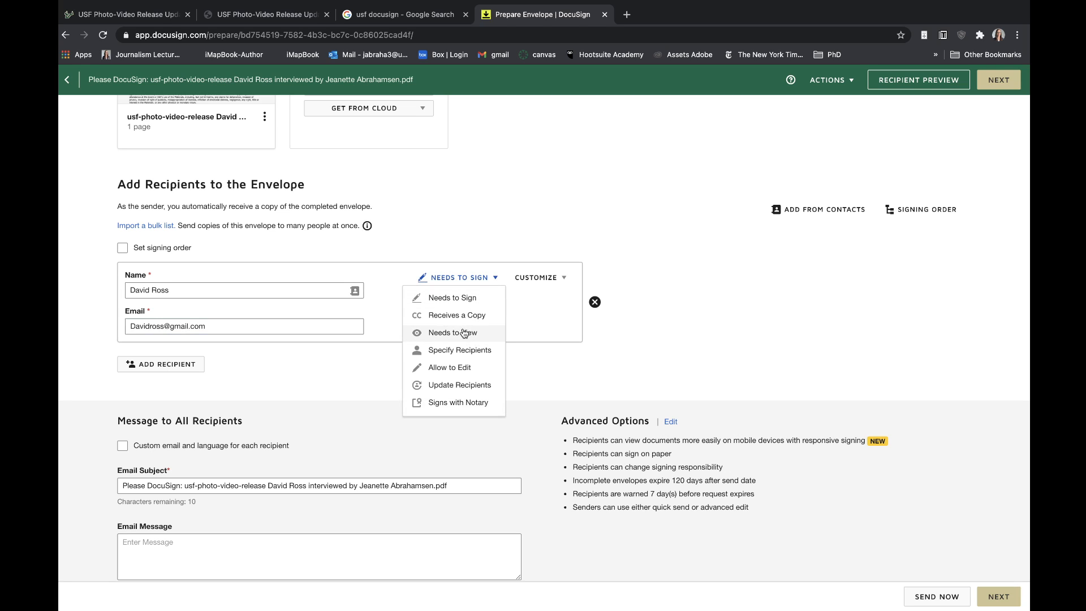
{"action": "left_click", "coordinate": [478, 223]}
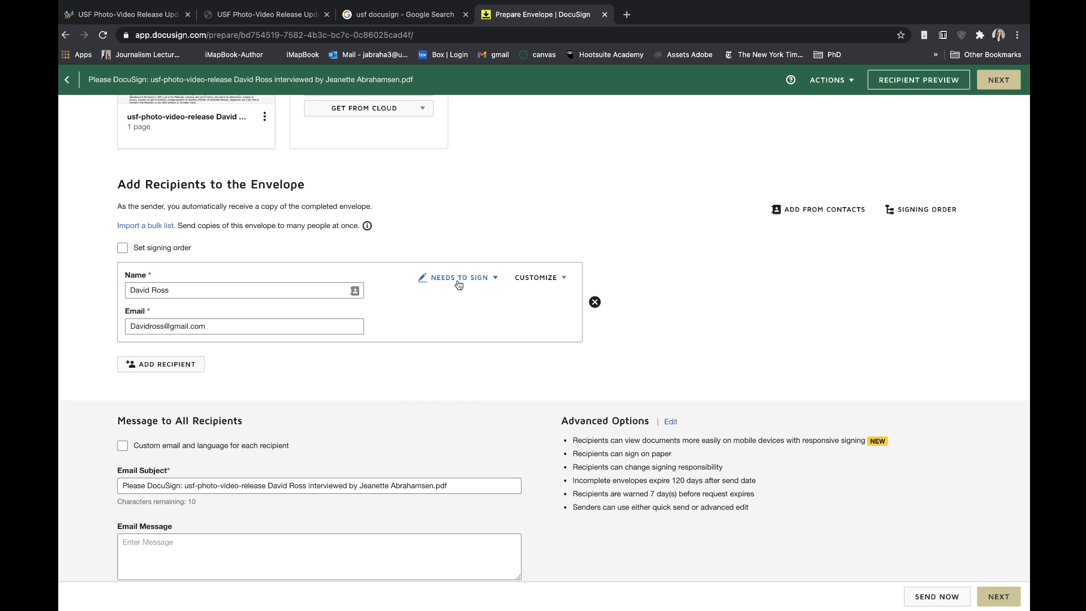
{"action": "left_click", "coordinate": [492, 283]}
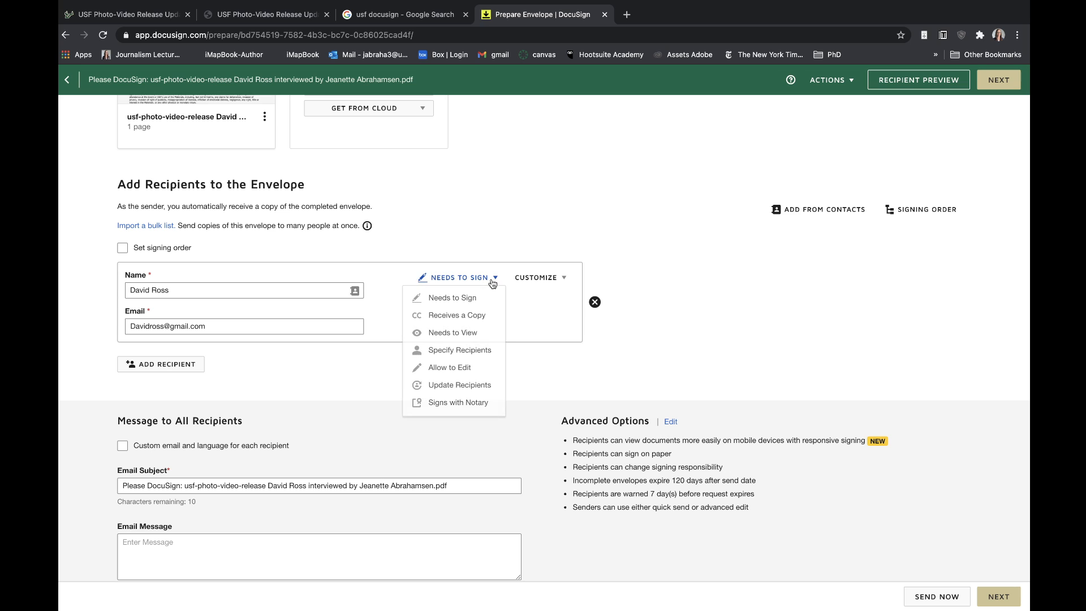
{"action": "left_click", "coordinate": [467, 232]}
{"action": "scroll", "coordinate": [467, 231], "scroll_direction": "down", "scroll_amount": 2}
Enable custom per-recipient e-mail and set the subject to 'Interview video release form for Florida Focus show'
{"action": "left_click", "coordinate": [122, 406]}
{"action": "scroll", "coordinate": [351, 464], "scroll_direction": "down", "scroll_amount": 1}
{"action": "scroll", "coordinate": [350, 463], "scroll_direction": "down", "scroll_amount": 1}
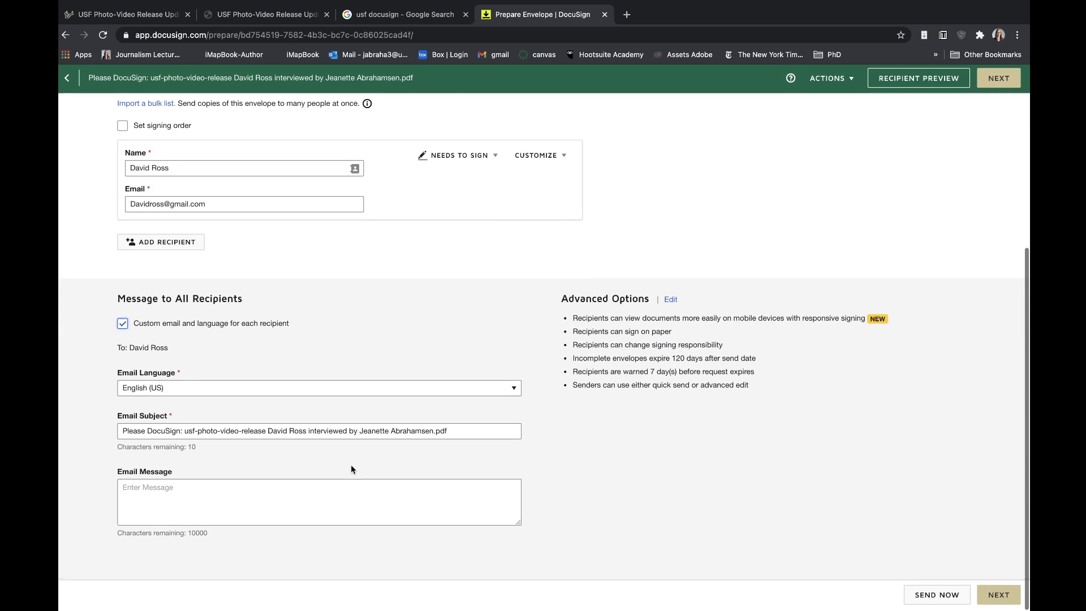
{"action": "triple_click", "coordinate": [183, 427]}
{"action": "left_click", "coordinate": [260, 439]}
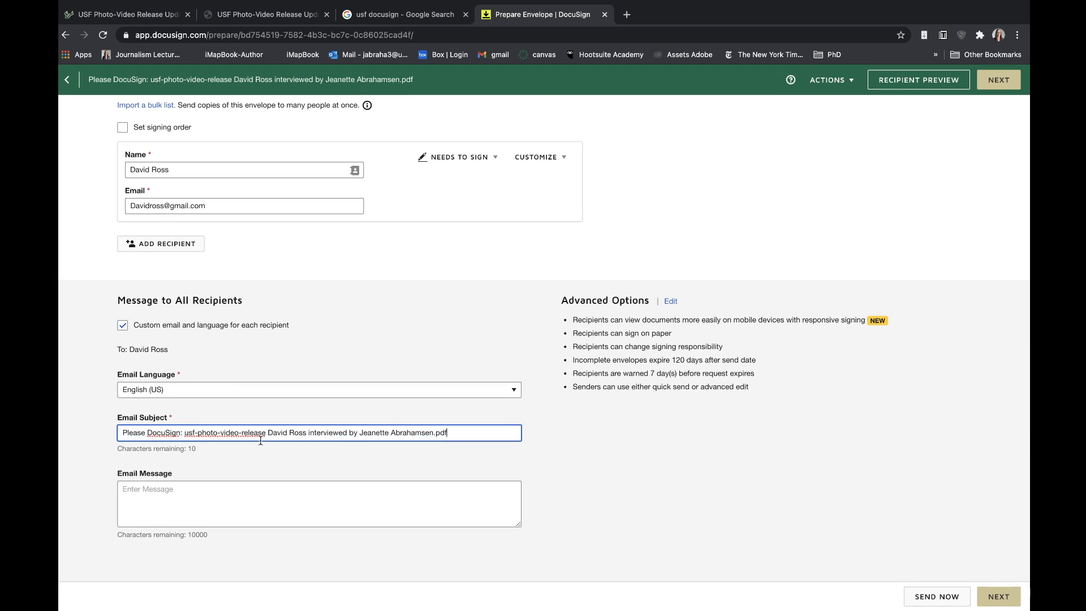
{"action": "left_click_drag", "start_coordinate": [502, 429], "coordinate": [72, 424]}
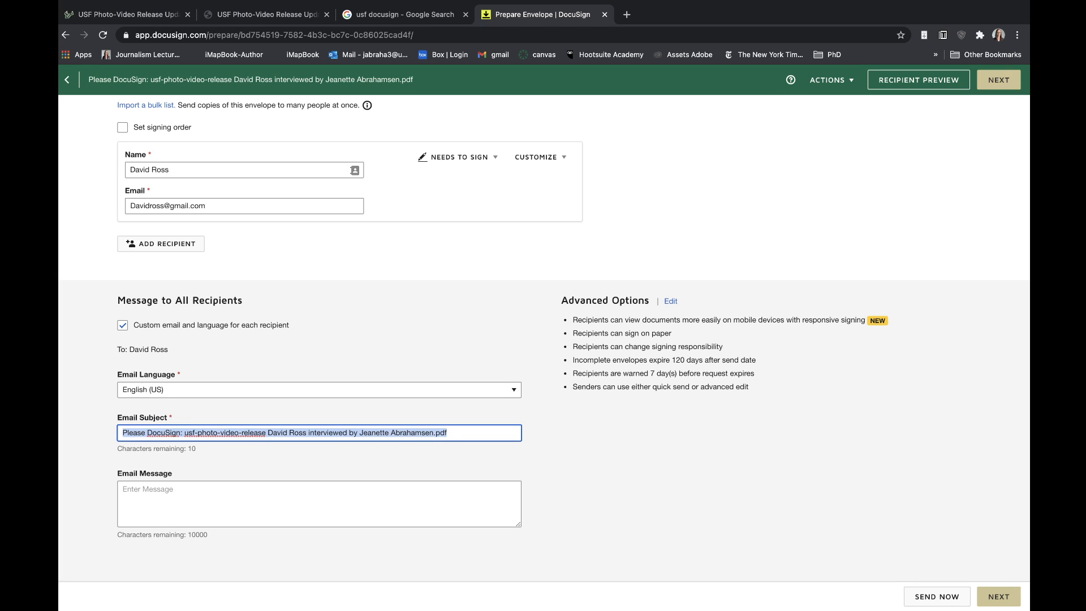
{"action": "type", "text": "Interview"}
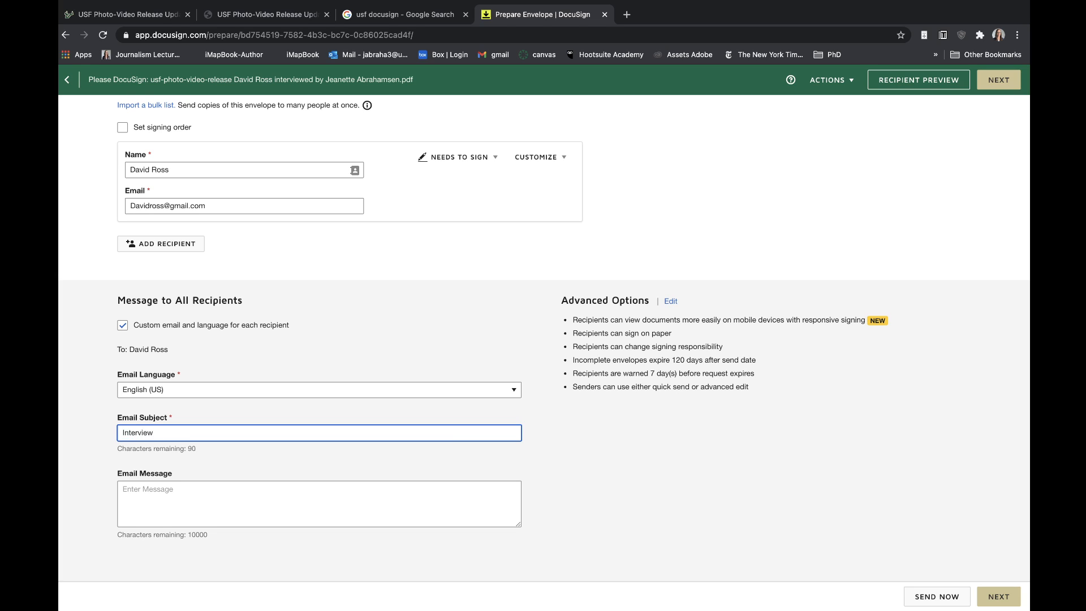
{"action": "type", "text": " video release for "}
{"action": "type", "text": " for Florida Focus show"}
Write a short greeting to the recipient in the e-mail message, deleting the stray characters
{"action": "left_click", "coordinate": [169, 503]}
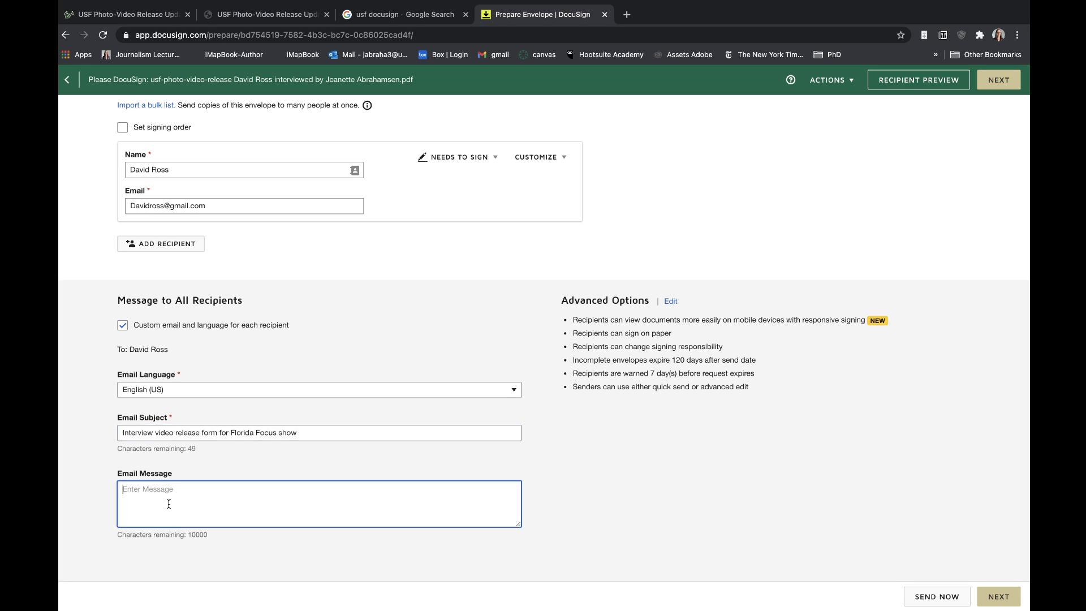
{"action": "type", "text": "Hey David fskdjfas;kdfha;slfj"}
{"action": "left_click_drag", "start_coordinate": [159, 488], "coordinate": [247, 489]}
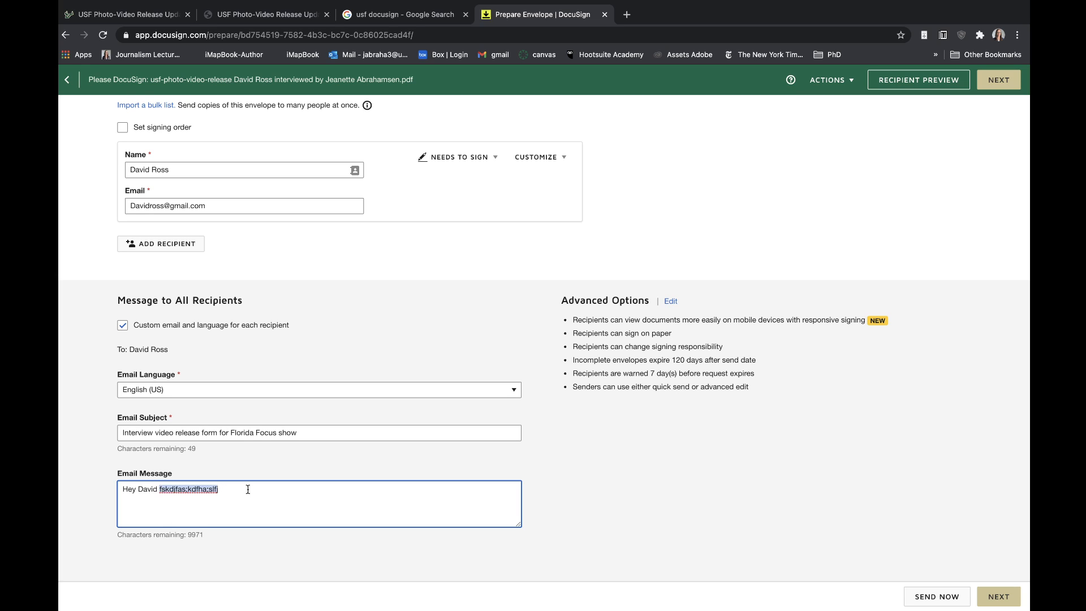
{"action": "key", "text": "BackSpace"}
{"action": "key", "text": "BackSpace"}
Place a Signature field for the recipient just above the release form's SIGNATURE line
{"action": "left_click", "coordinate": [997, 595]}
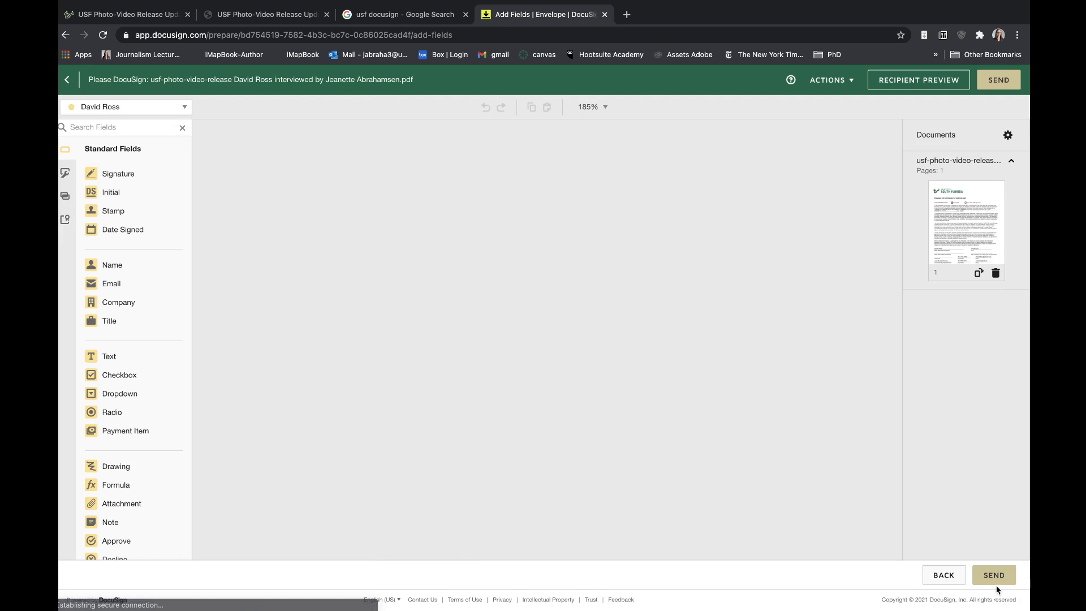
{"action": "scroll", "coordinate": [507, 253], "scroll_direction": "down", "scroll_amount": 10}
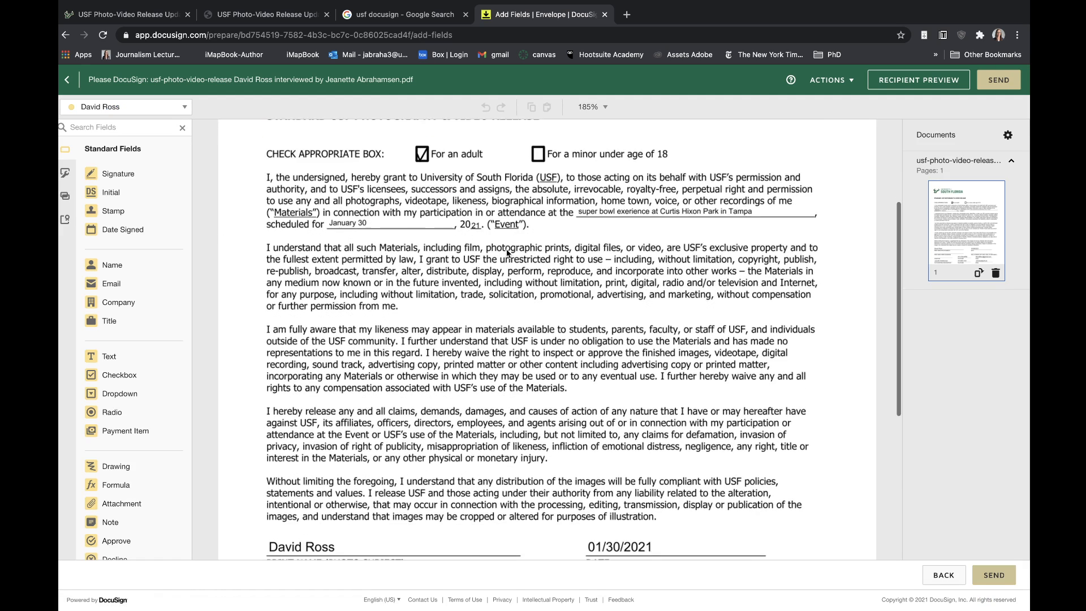
{"action": "scroll", "coordinate": [506, 249], "scroll_direction": "down", "scroll_amount": 5}
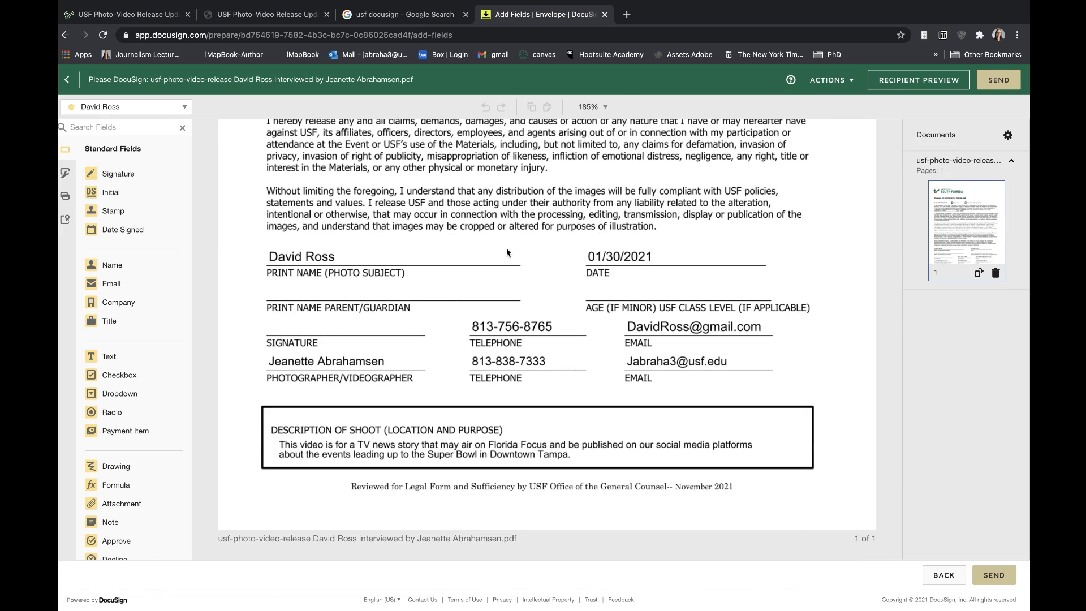
{"action": "left_click", "coordinate": [116, 177]}
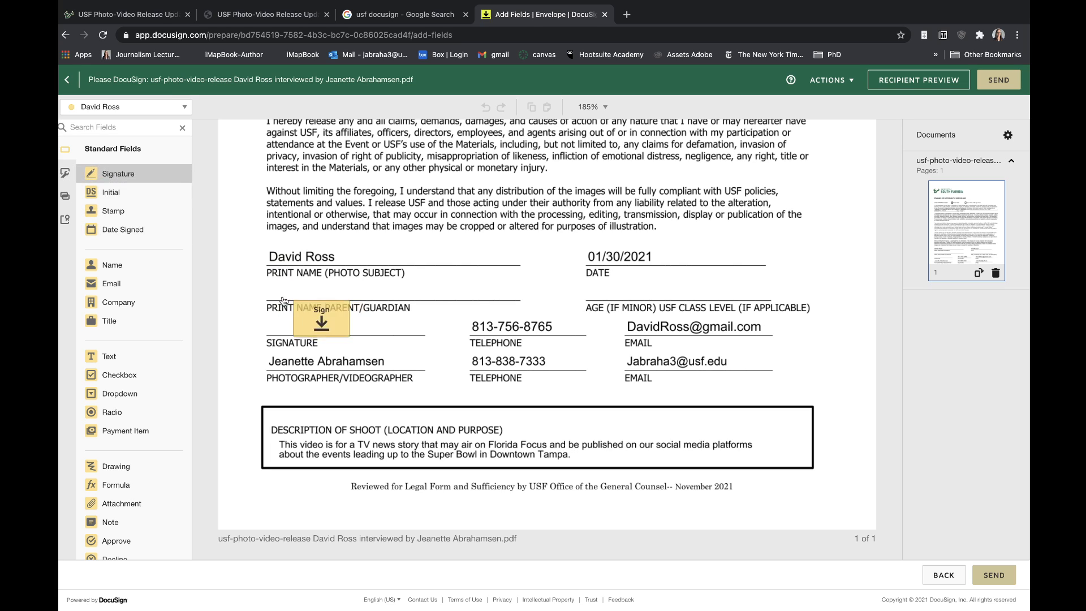
{"action": "left_click", "coordinate": [265, 297]}
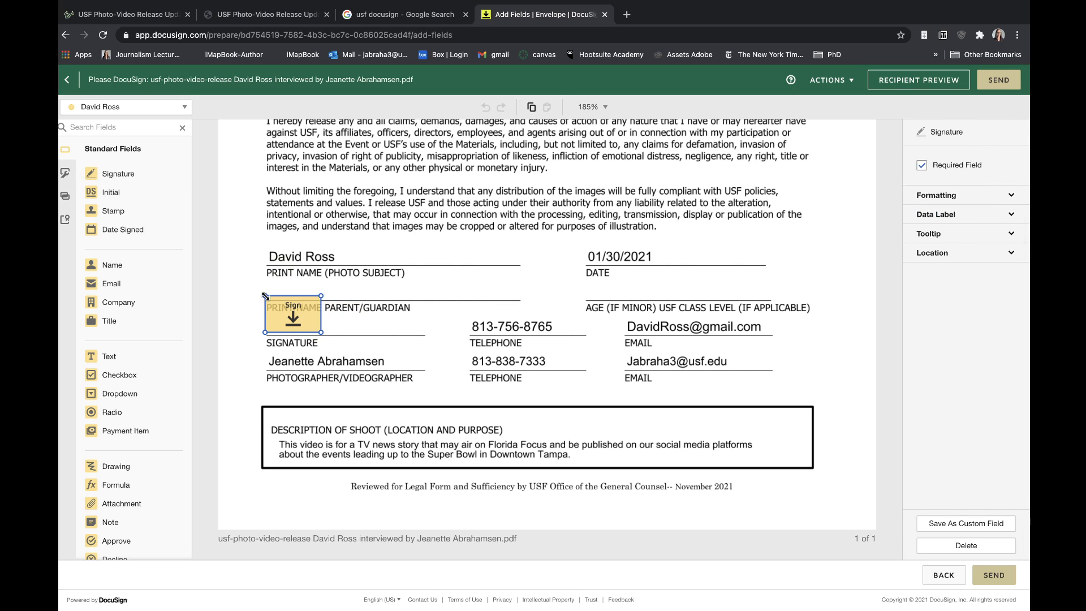